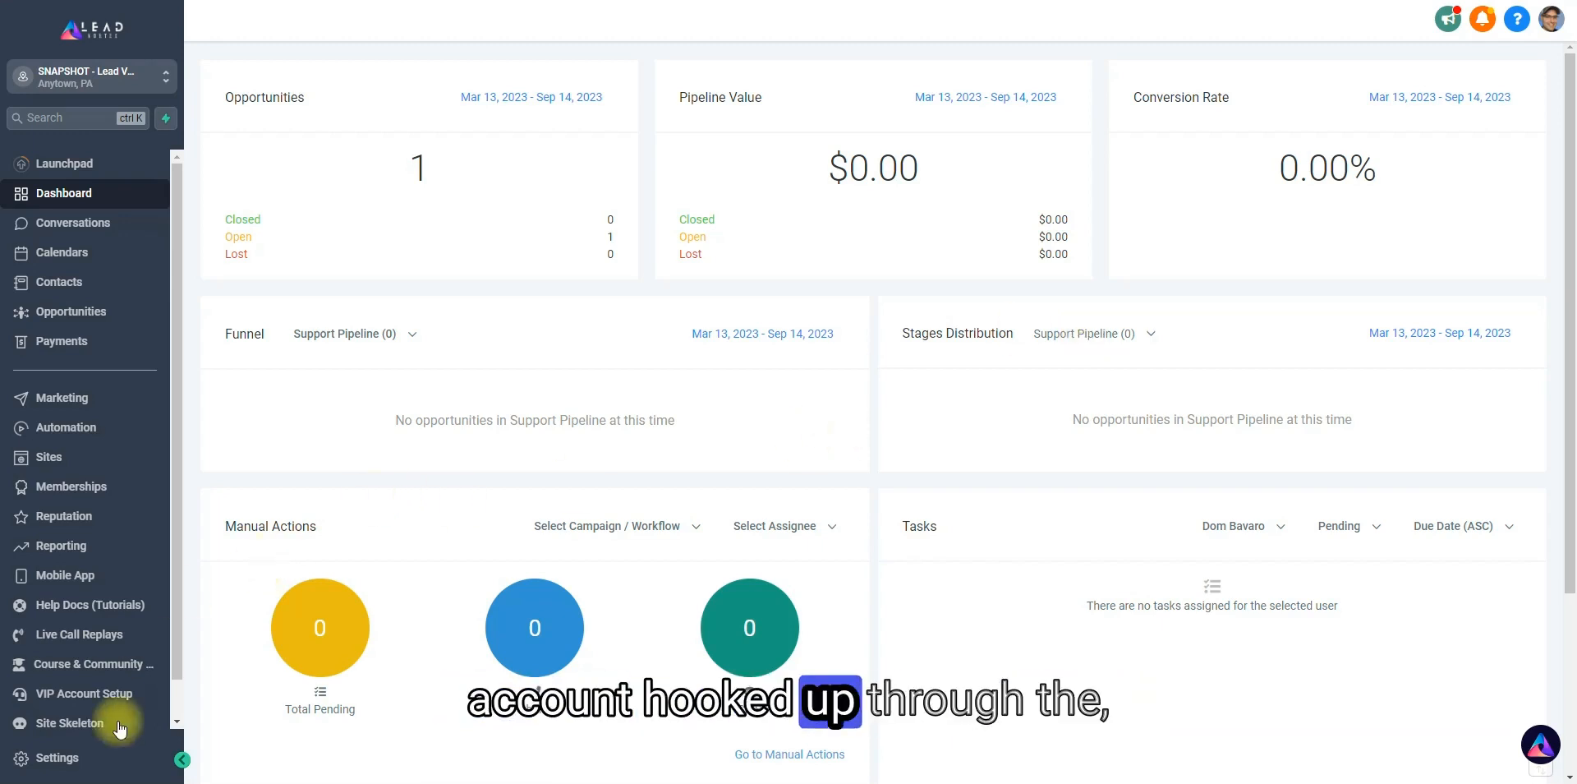
Open the integrations in the account settings and continue to the Stripe account integration.
left_click(51, 757)
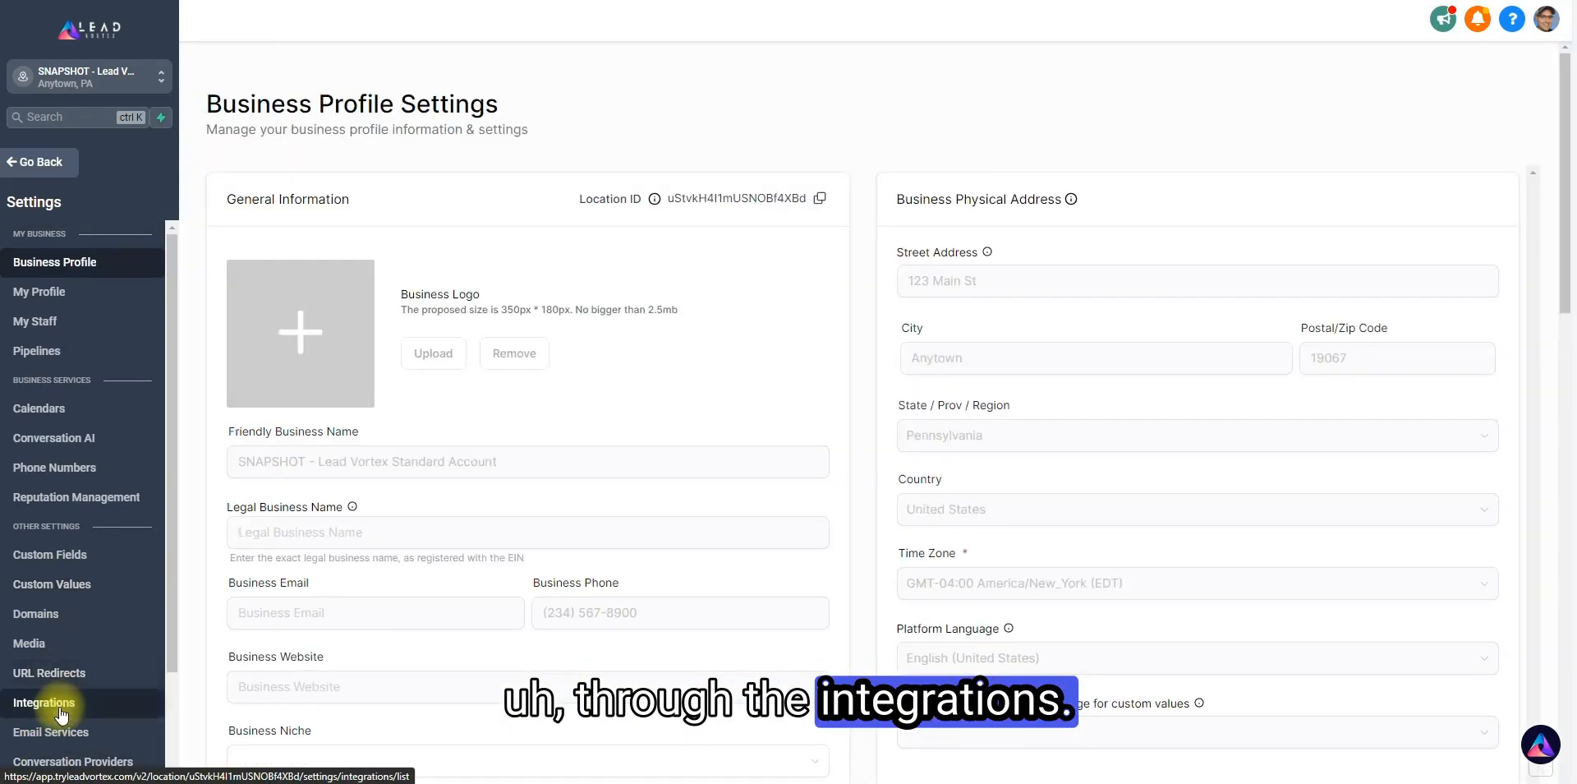
left_click(46, 700)
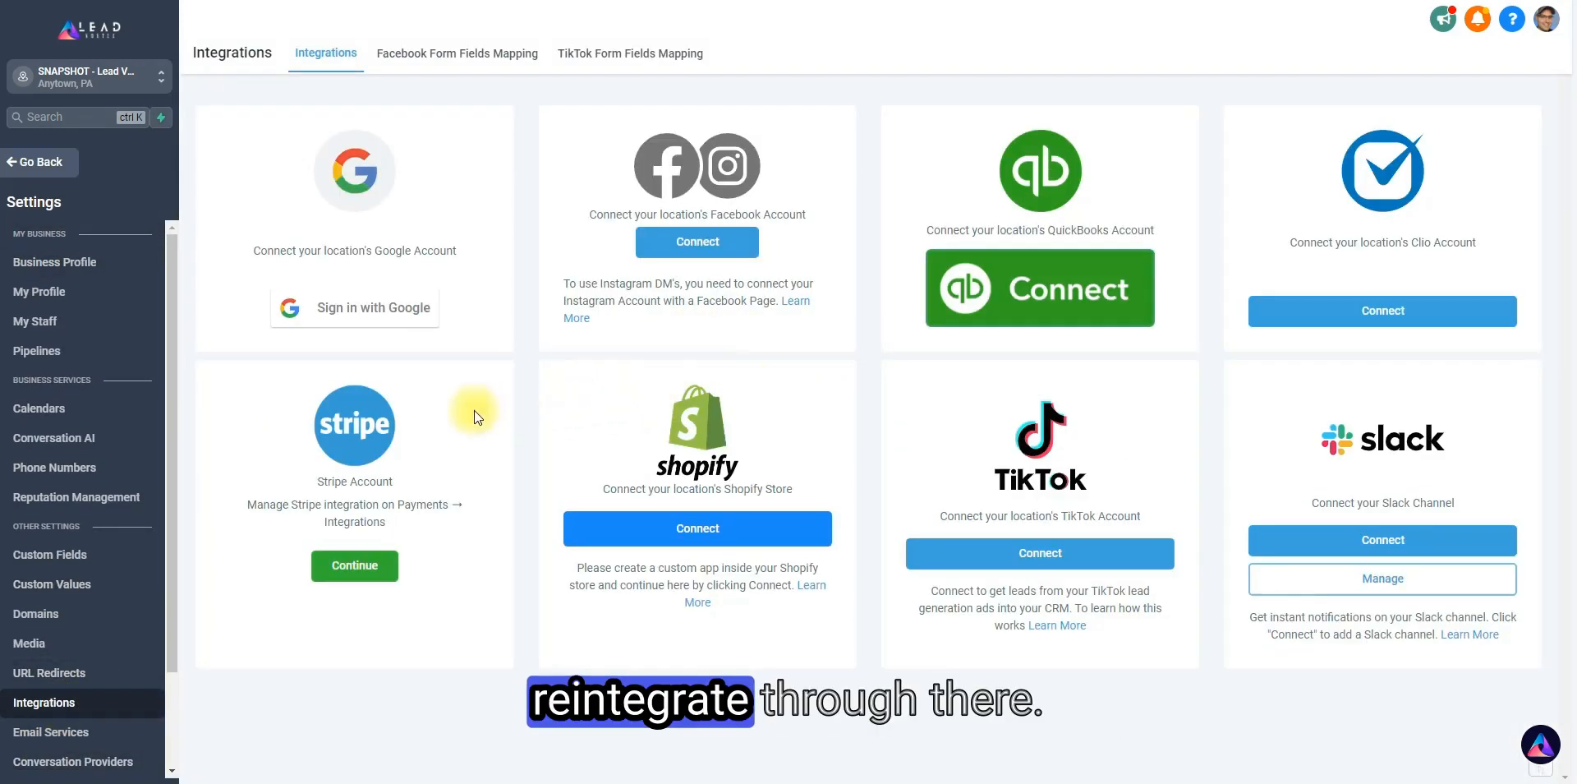
left_click(356, 572)
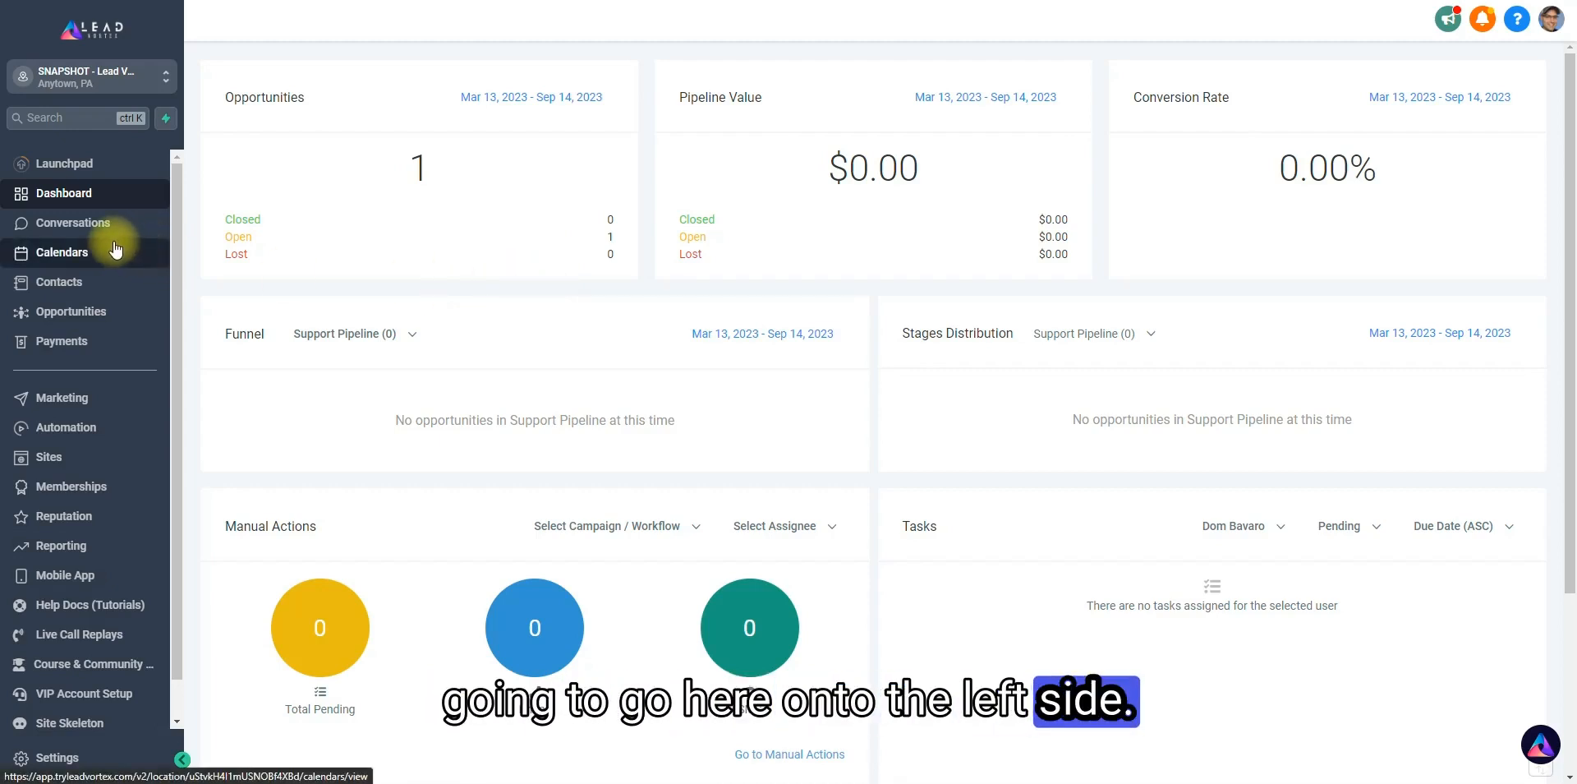
Start creating a new product under the payment products and name it "Digital Product Name".
left_click(61, 344)
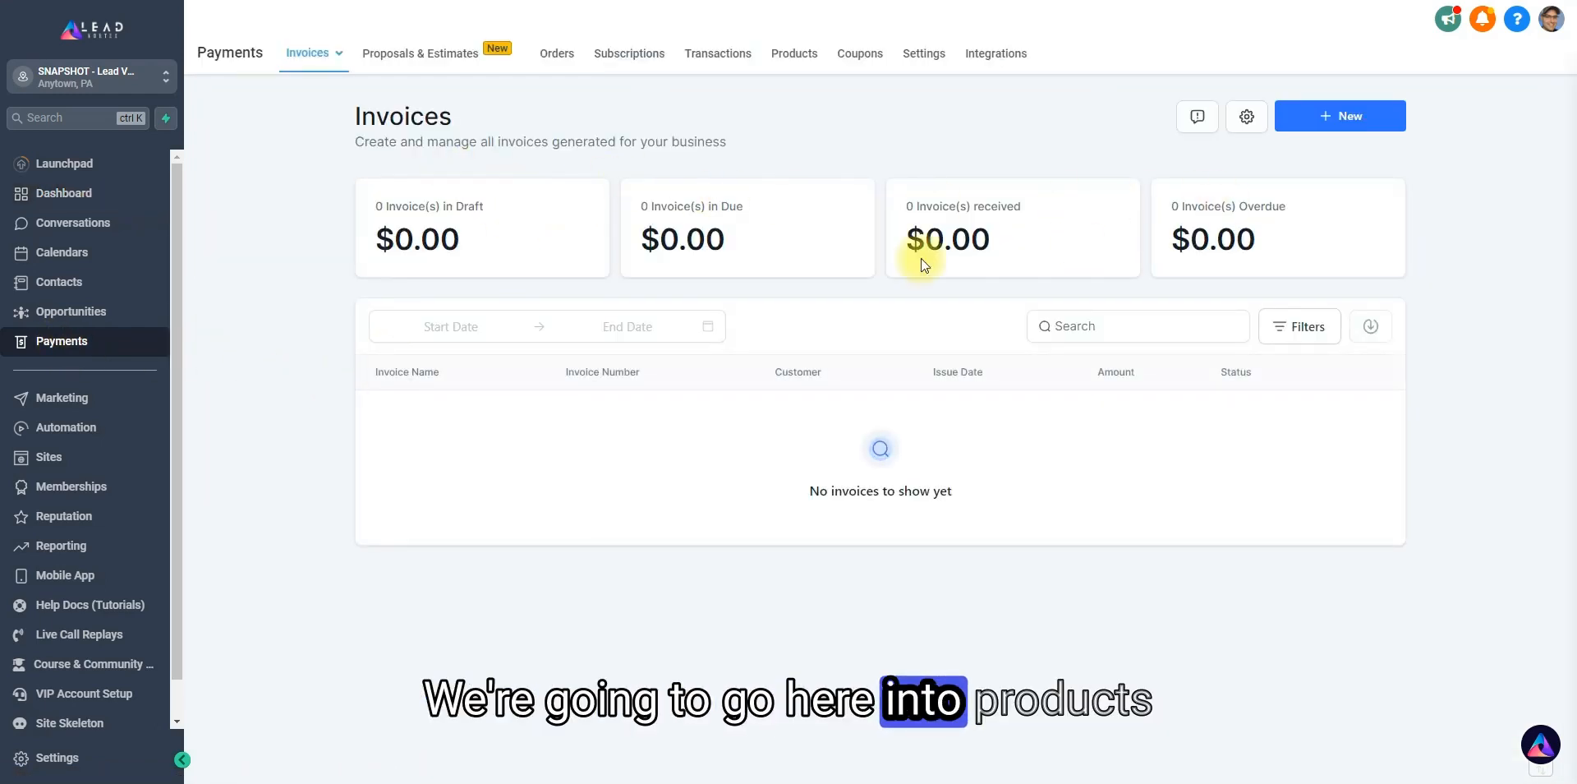
left_click(797, 54)
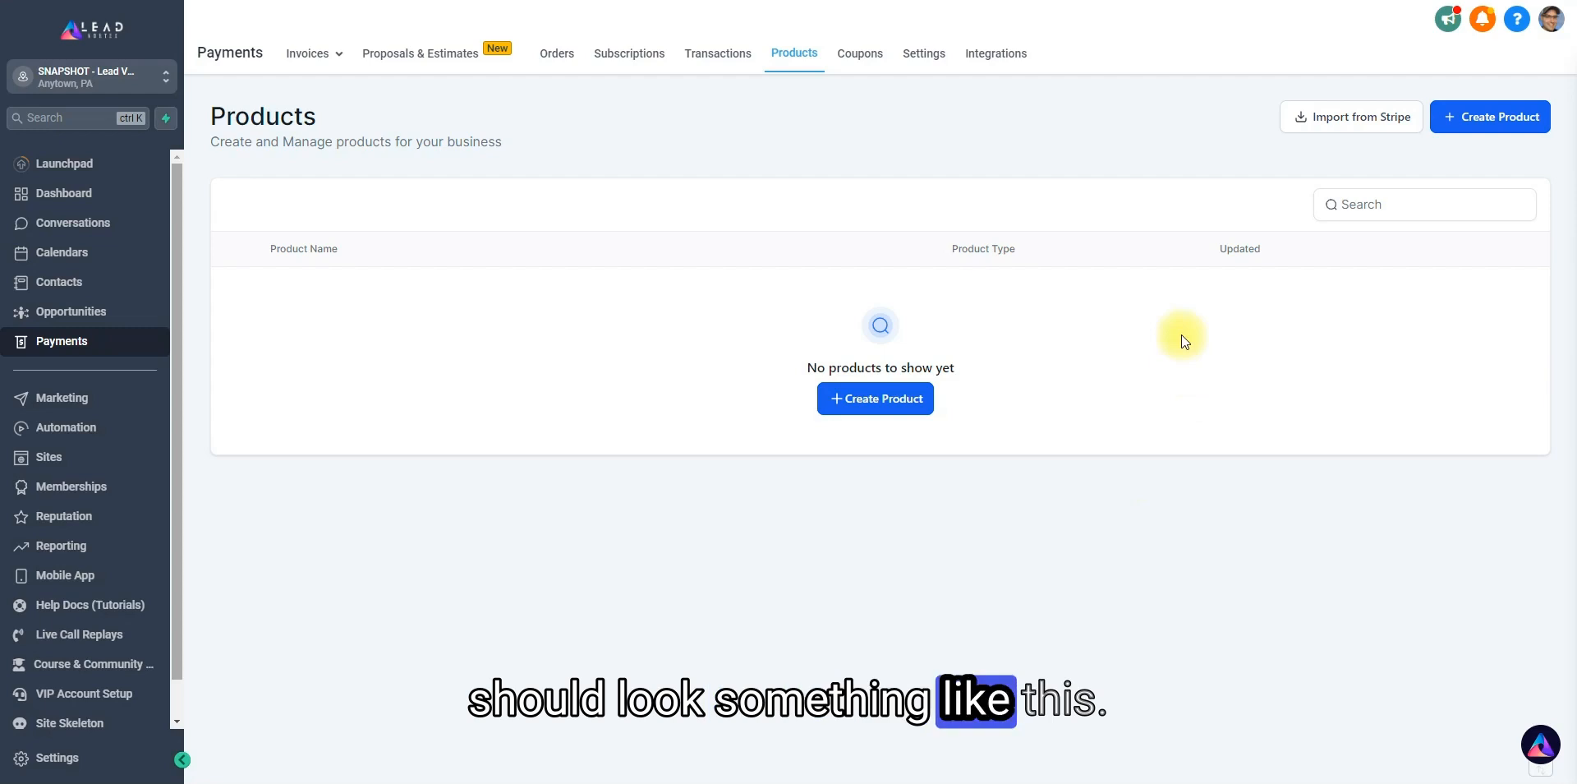
left_click(898, 411)
left_click(610, 279)
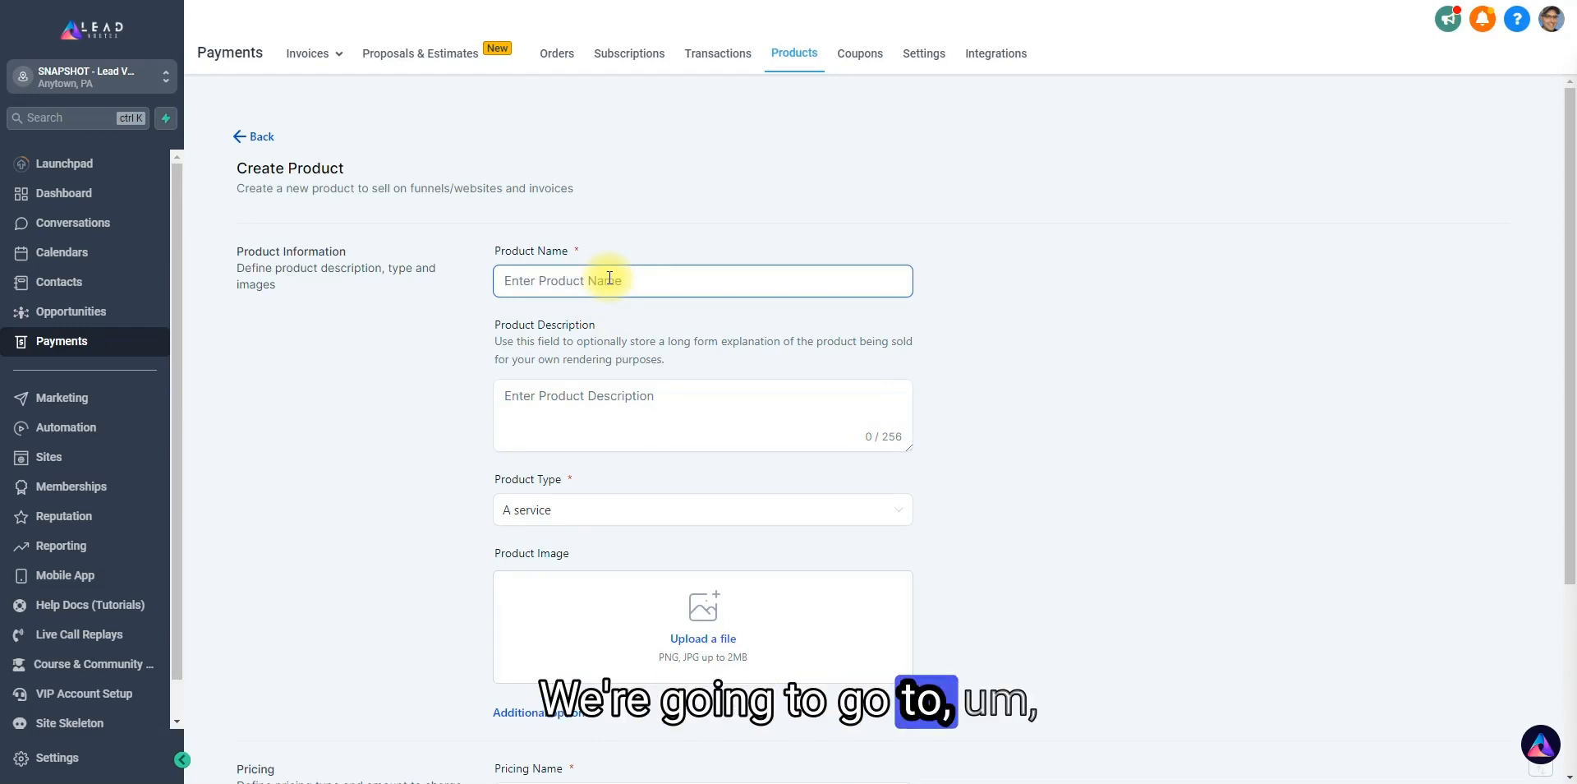
type("Digital Product Name")
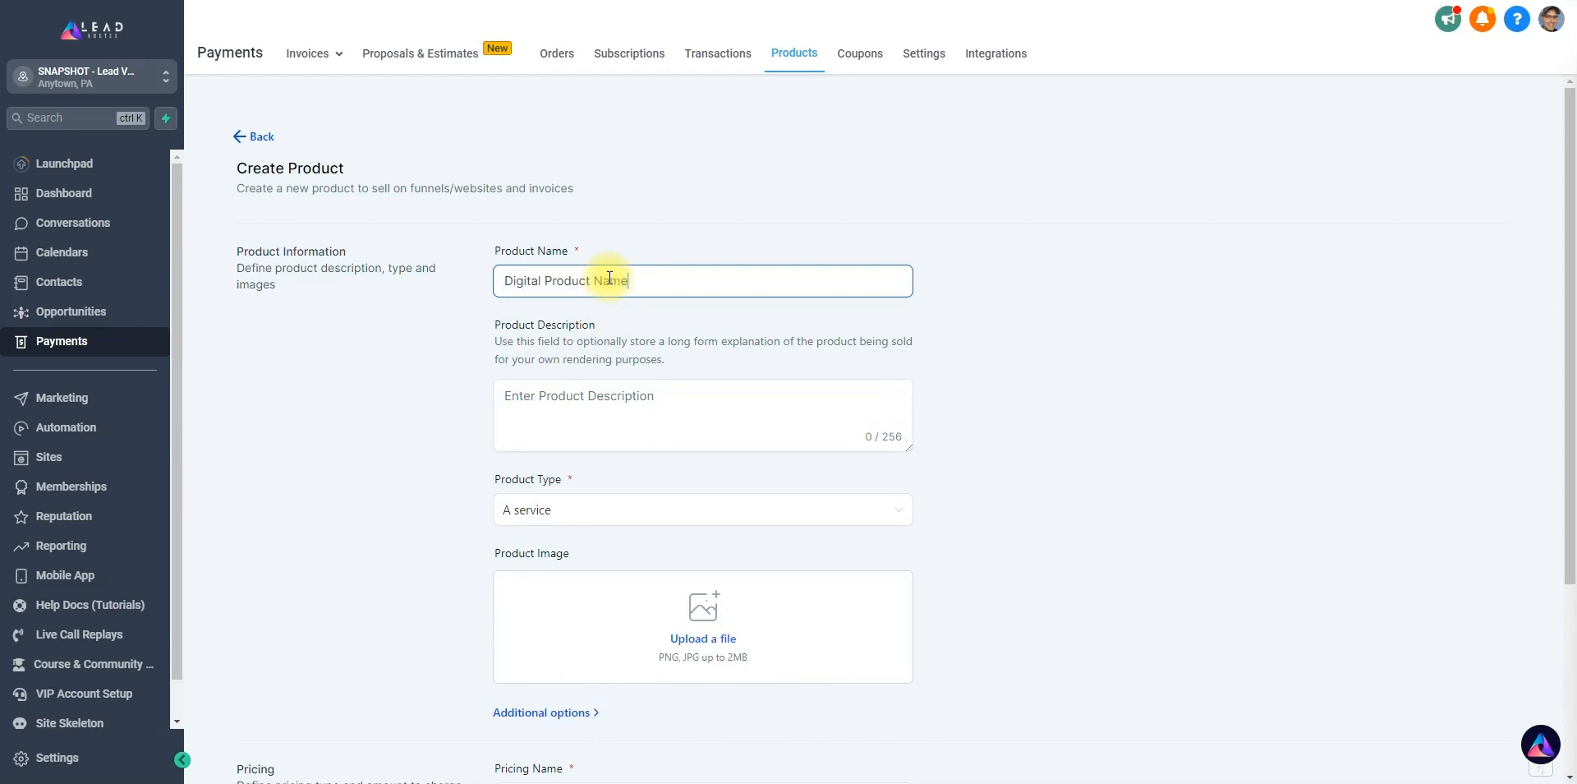
Enter the product description "something you're going to remember is not going to see", correcting the misspelled word "remember".
left_click(608, 404)
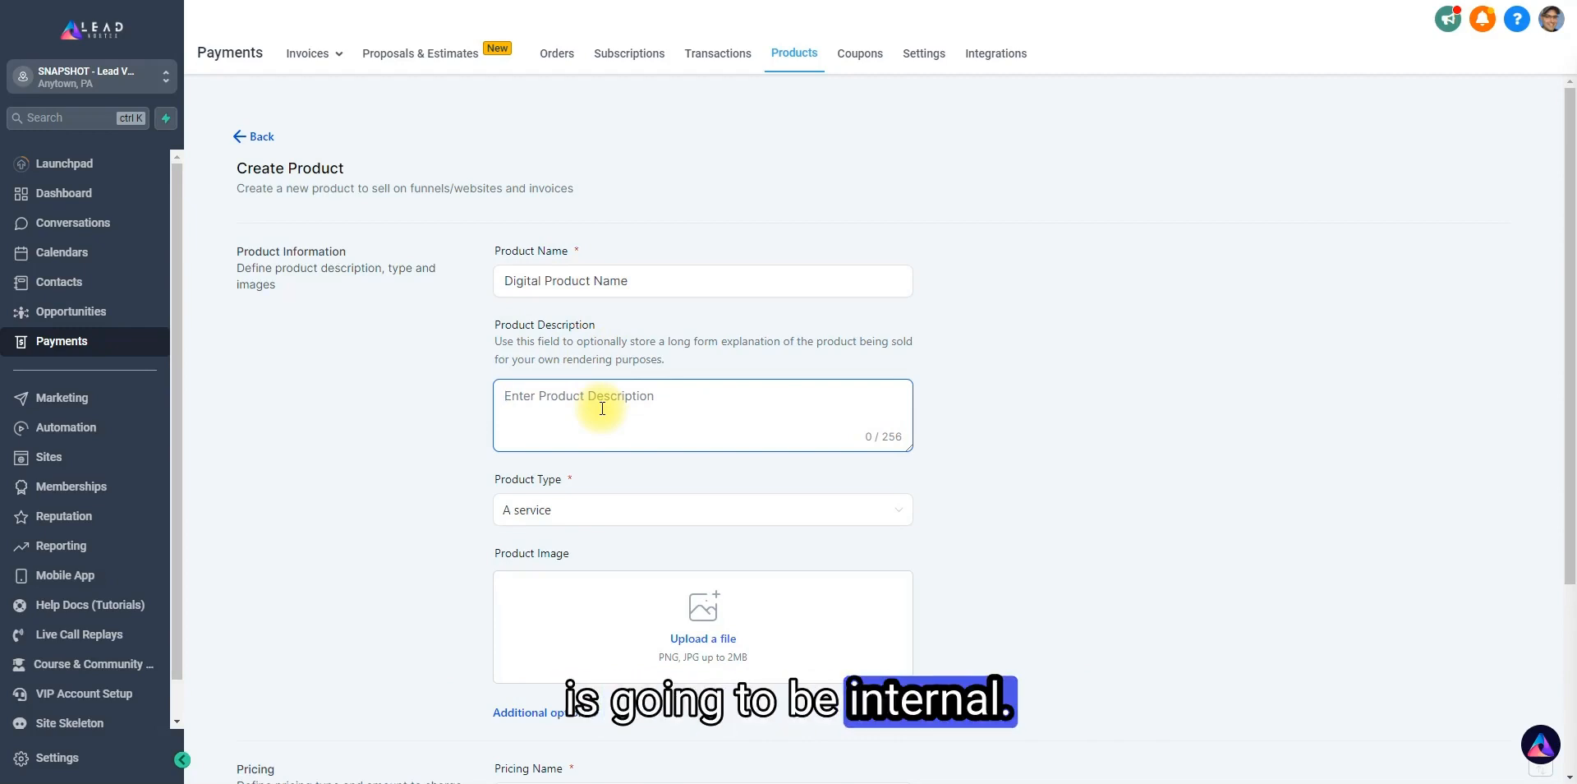
type("something you")
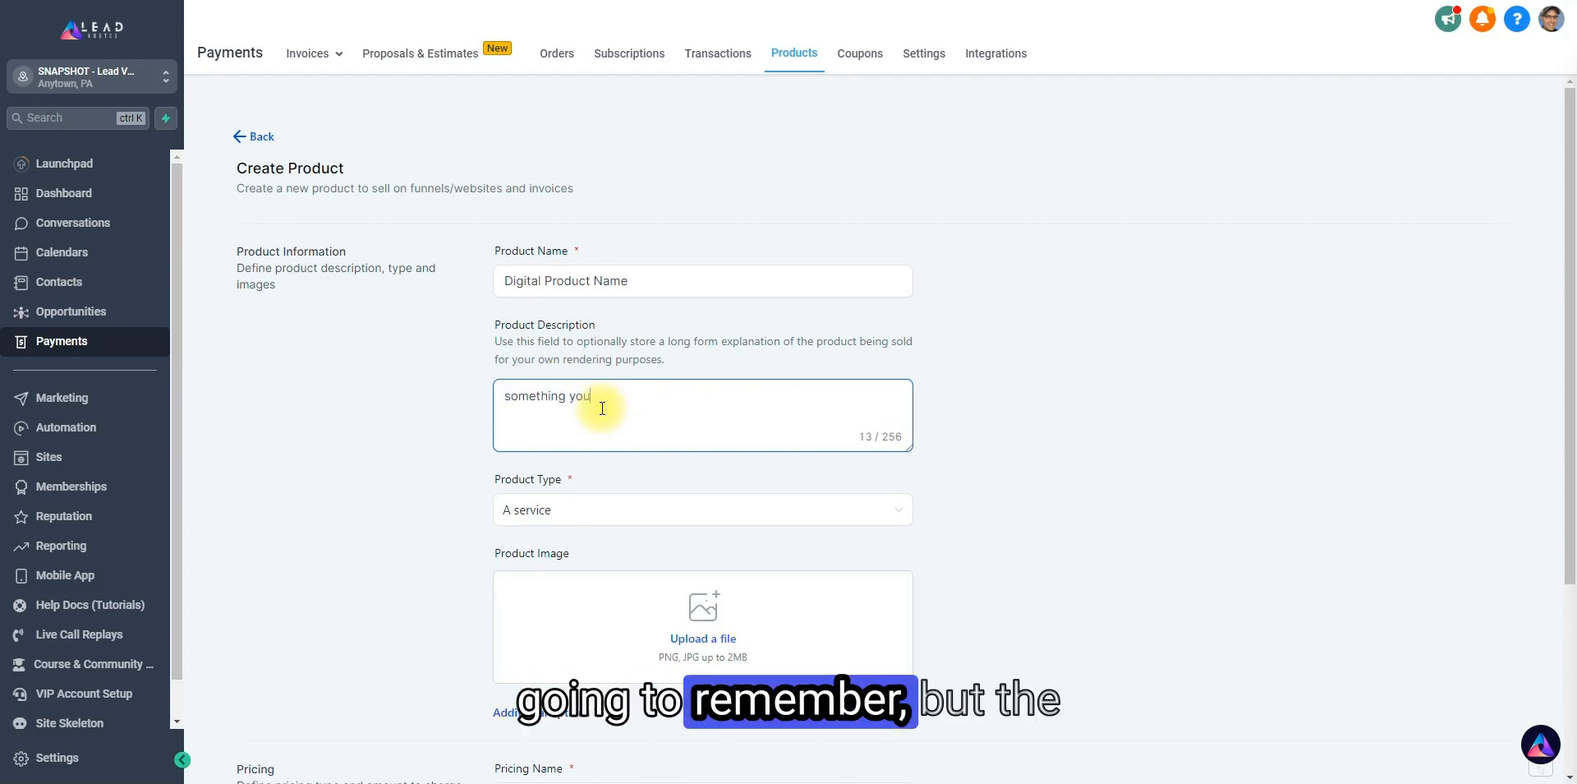
type("'re going to rememrb ")
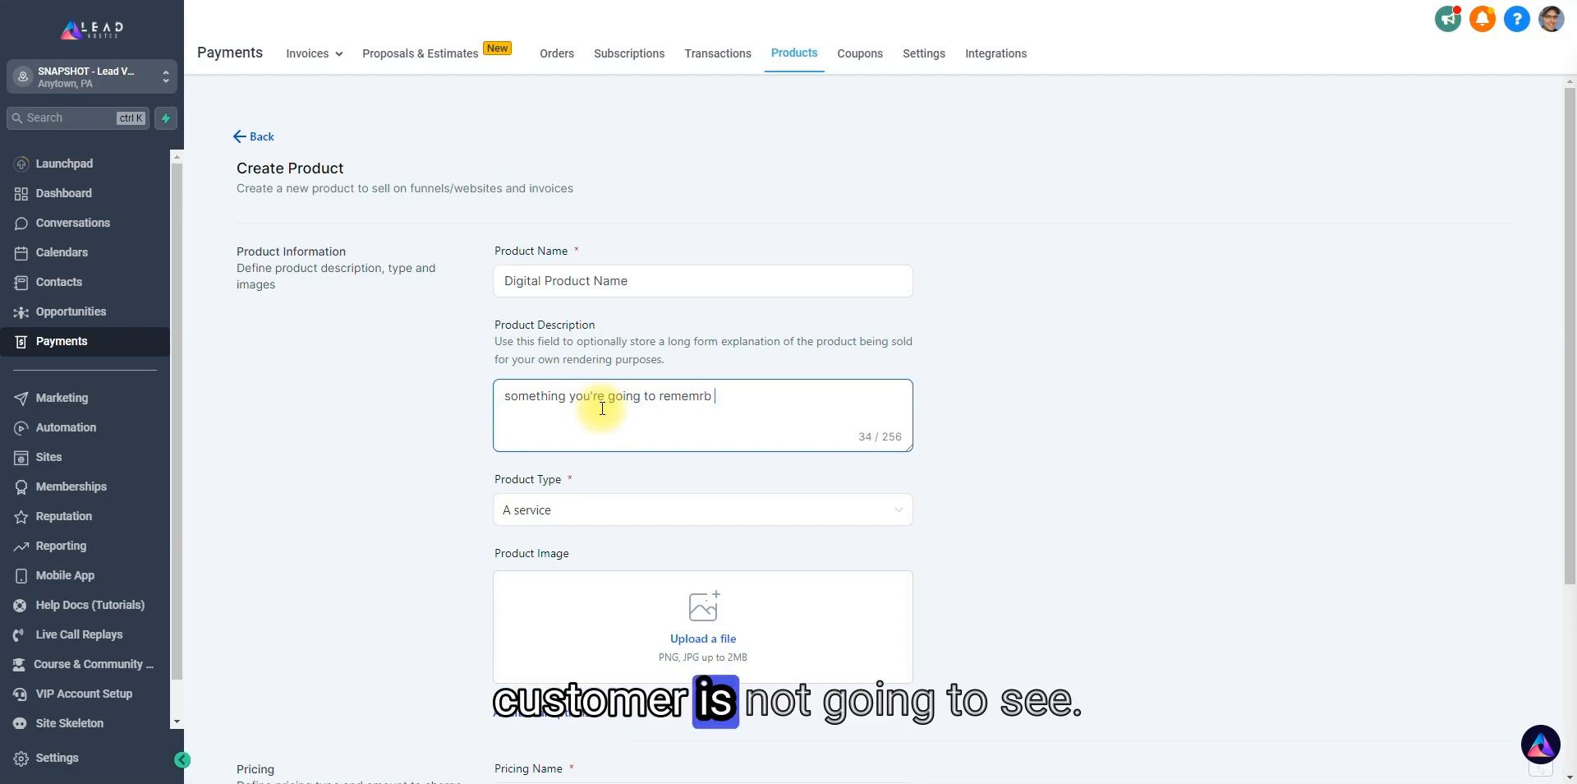
type("is not going to see")
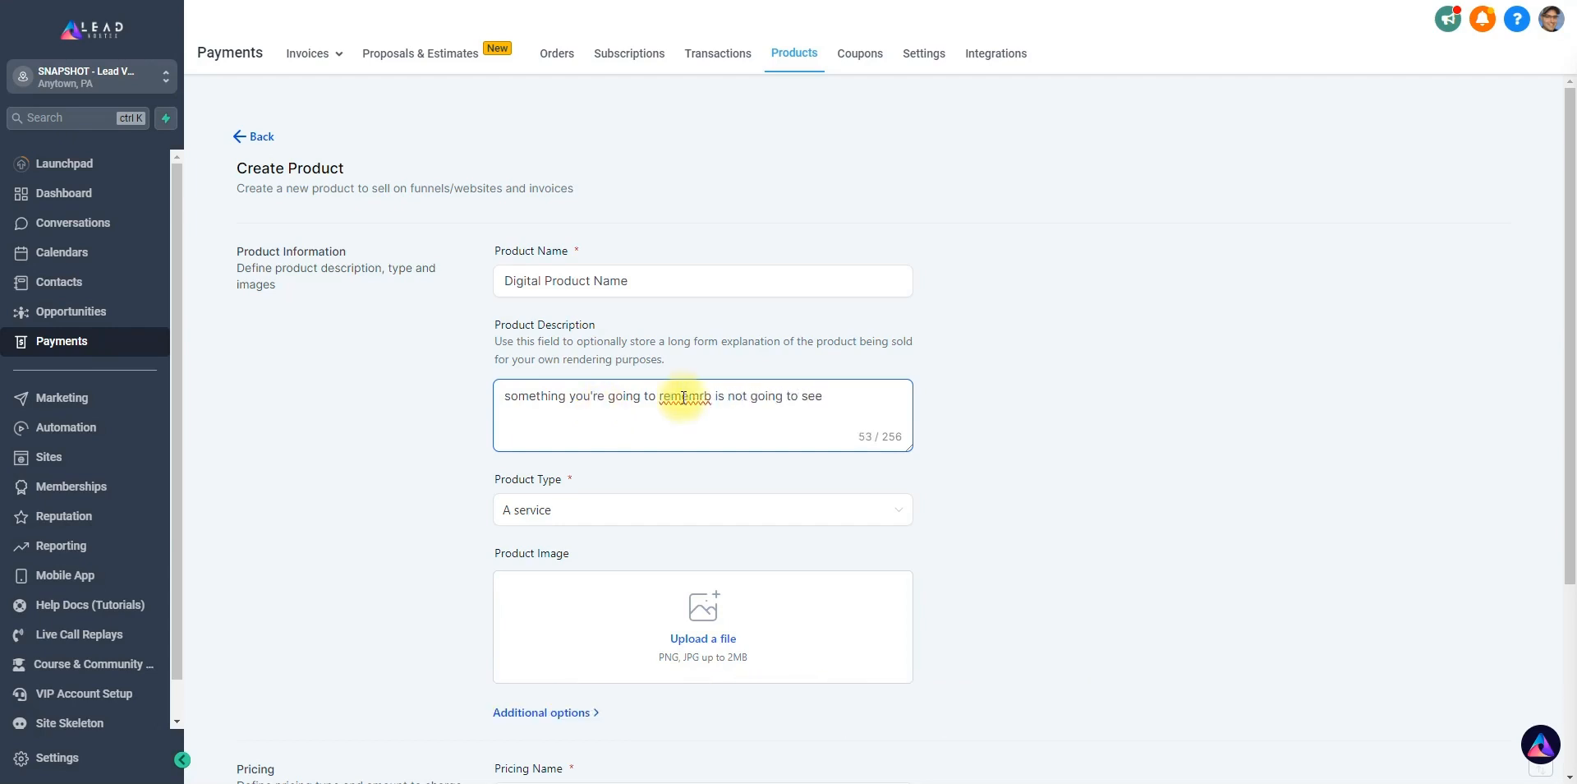
right_click(686, 398)
left_click(698, 411)
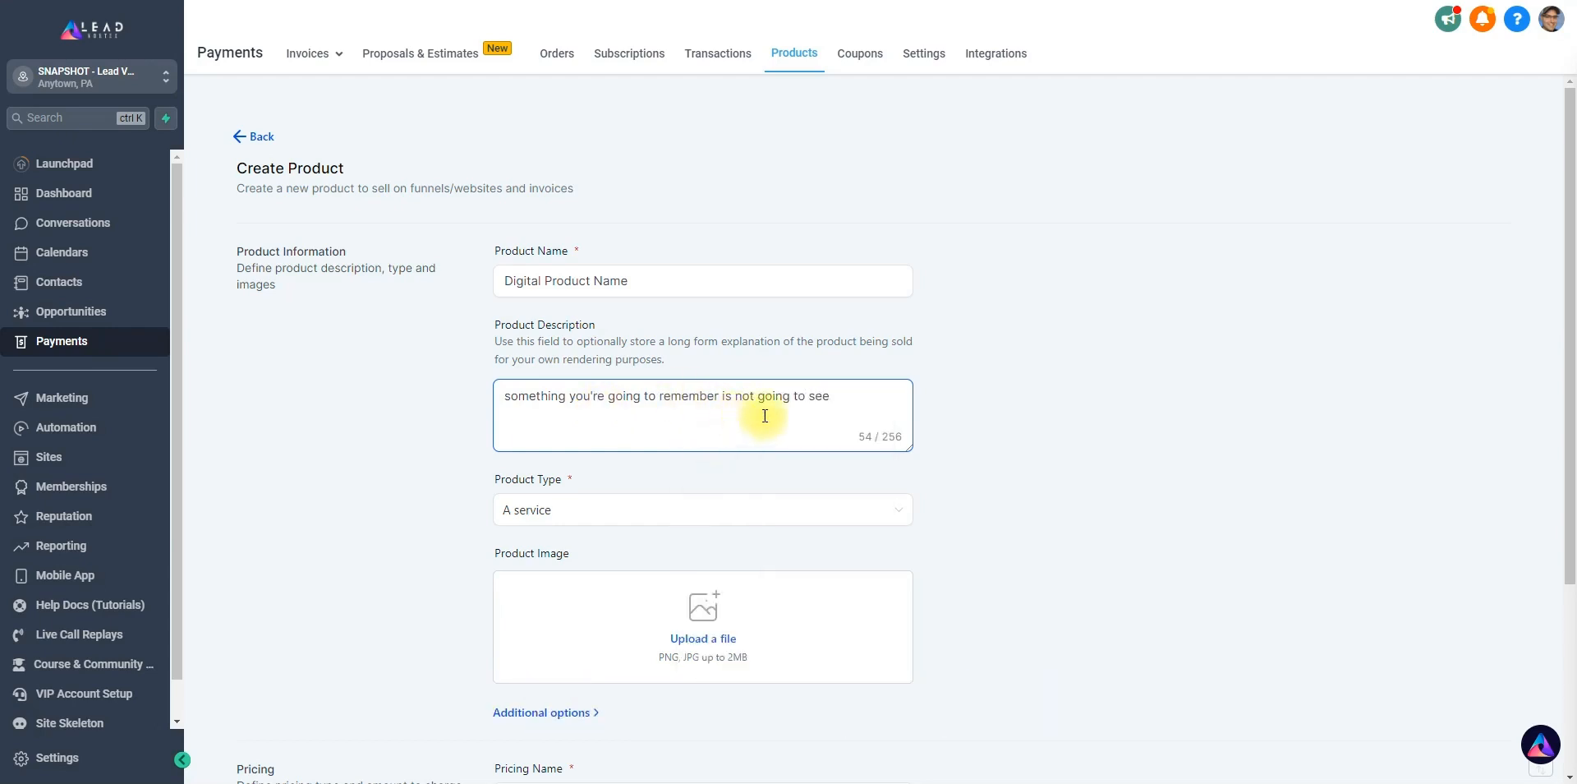
Set the product type to Digital goods.
scroll(760, 413, "down", 1)
left_click(593, 430)
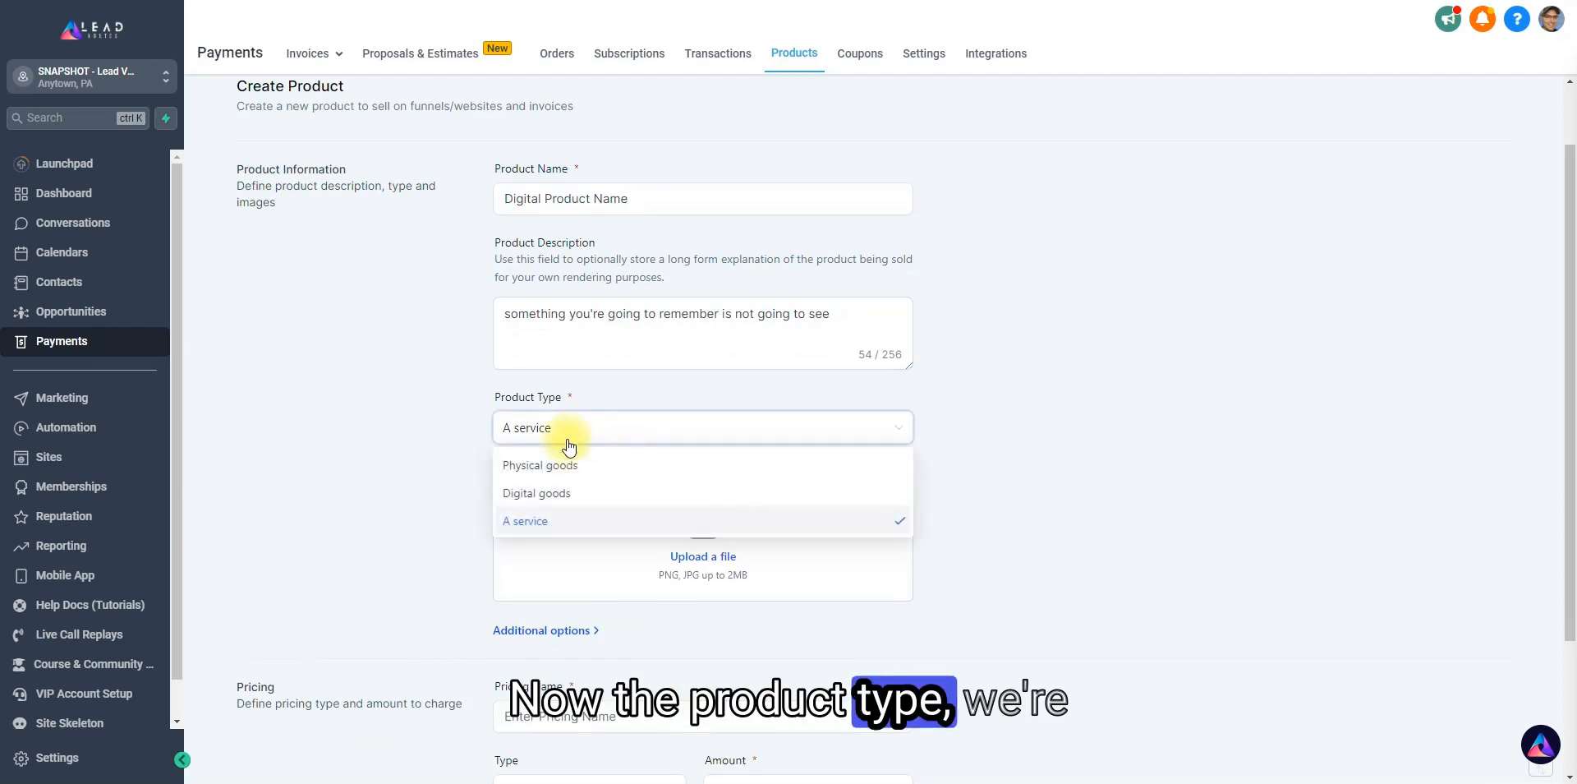
left_click(551, 493)
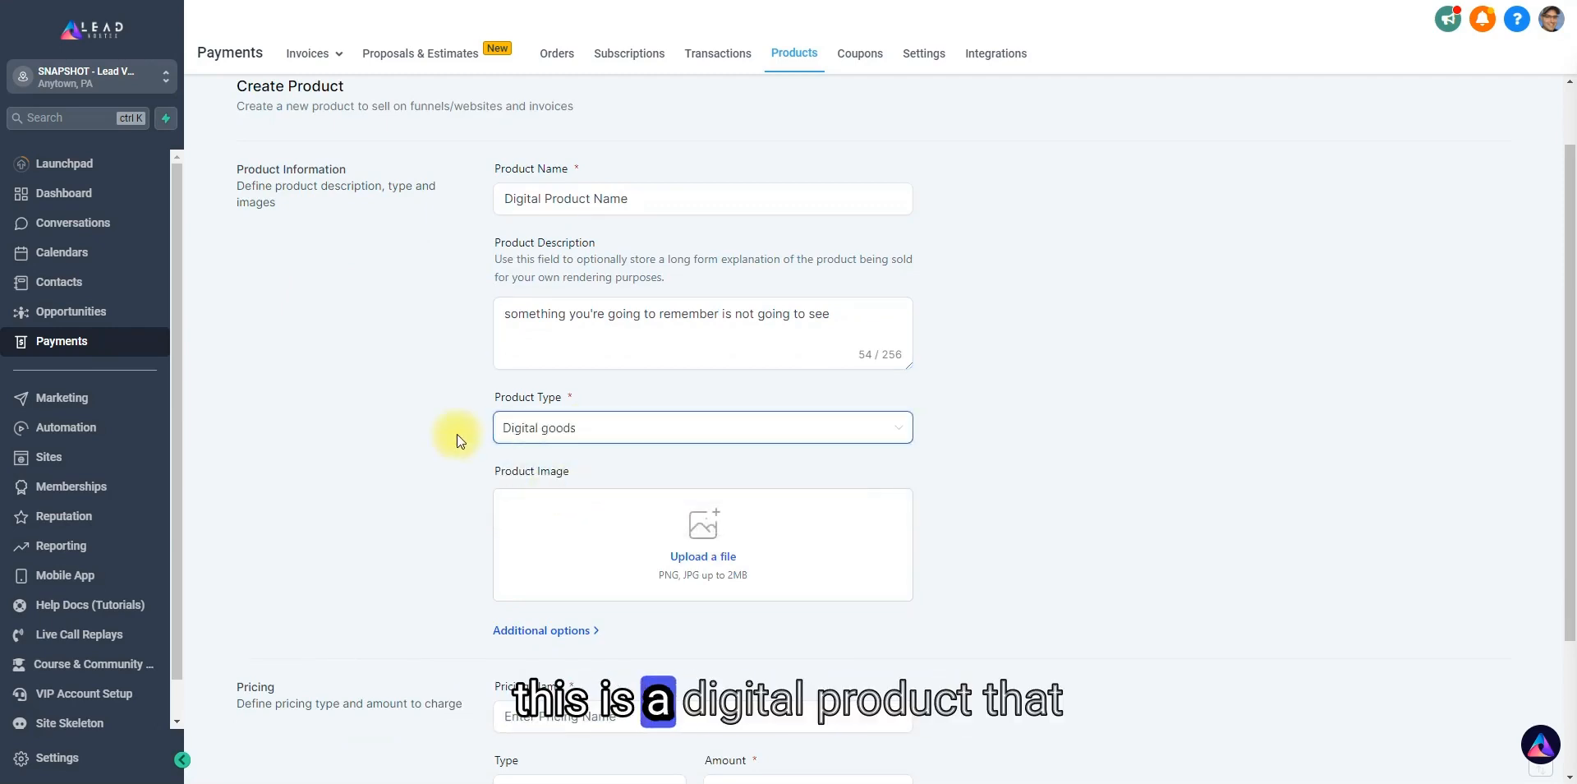
Reveal the product's additional options and set the statement descriptor to "businessname-product".
scroll(457, 433, "down", 1)
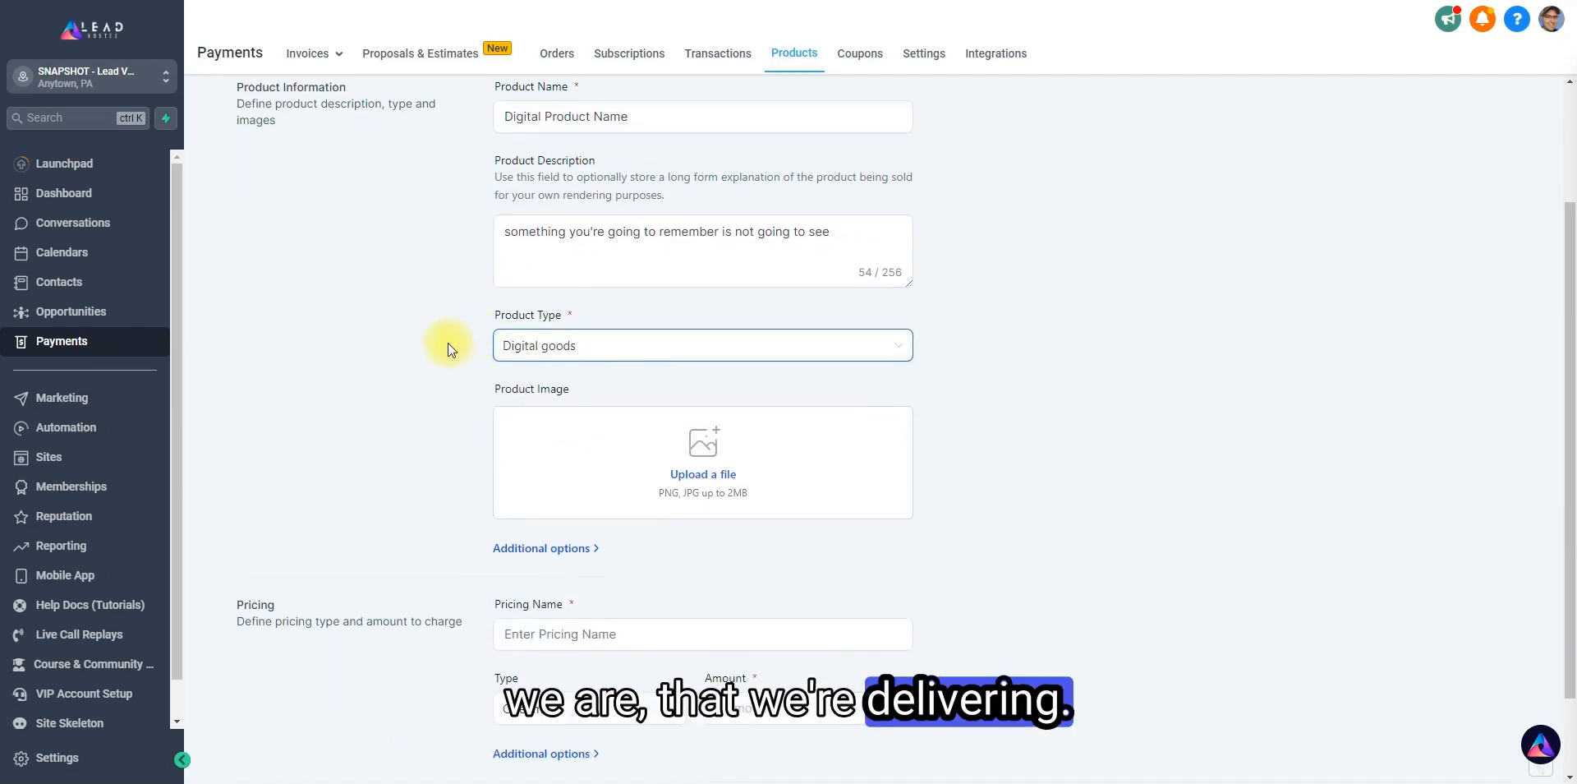
scroll(450, 337, "down", 1)
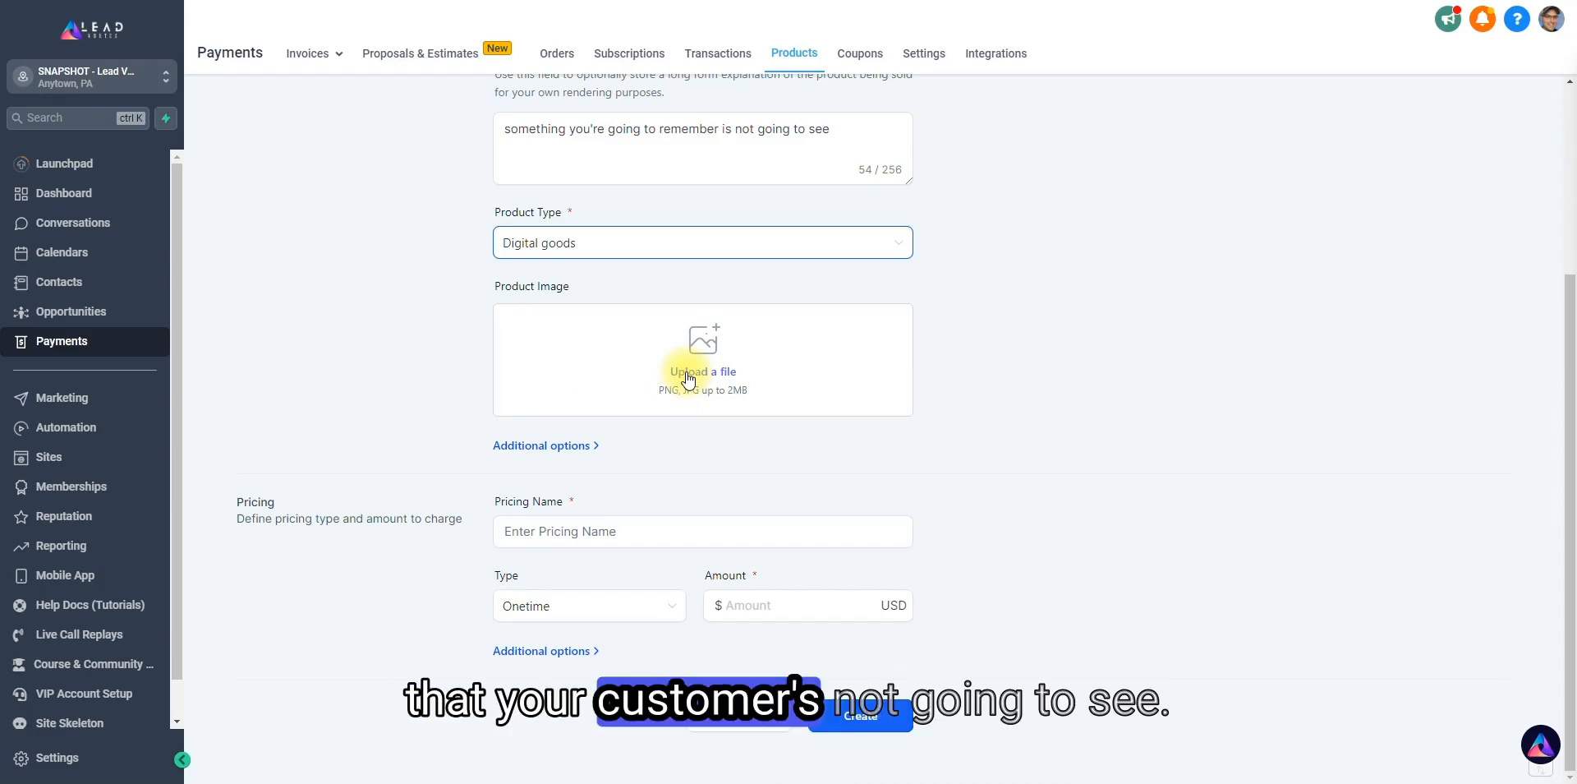
left_click(590, 446)
scroll(567, 419, "down", 2)
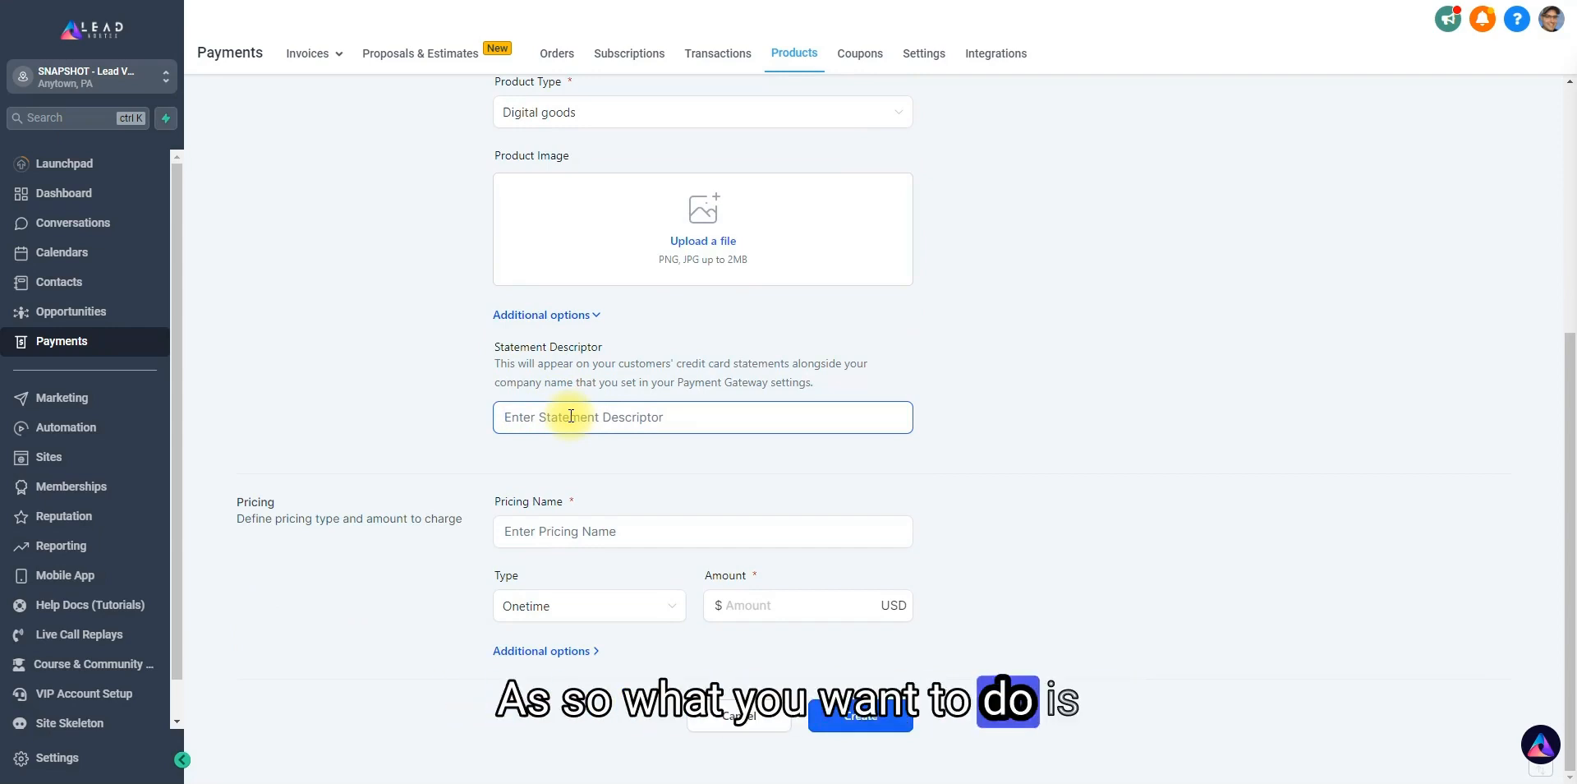
type("businessname - produ")
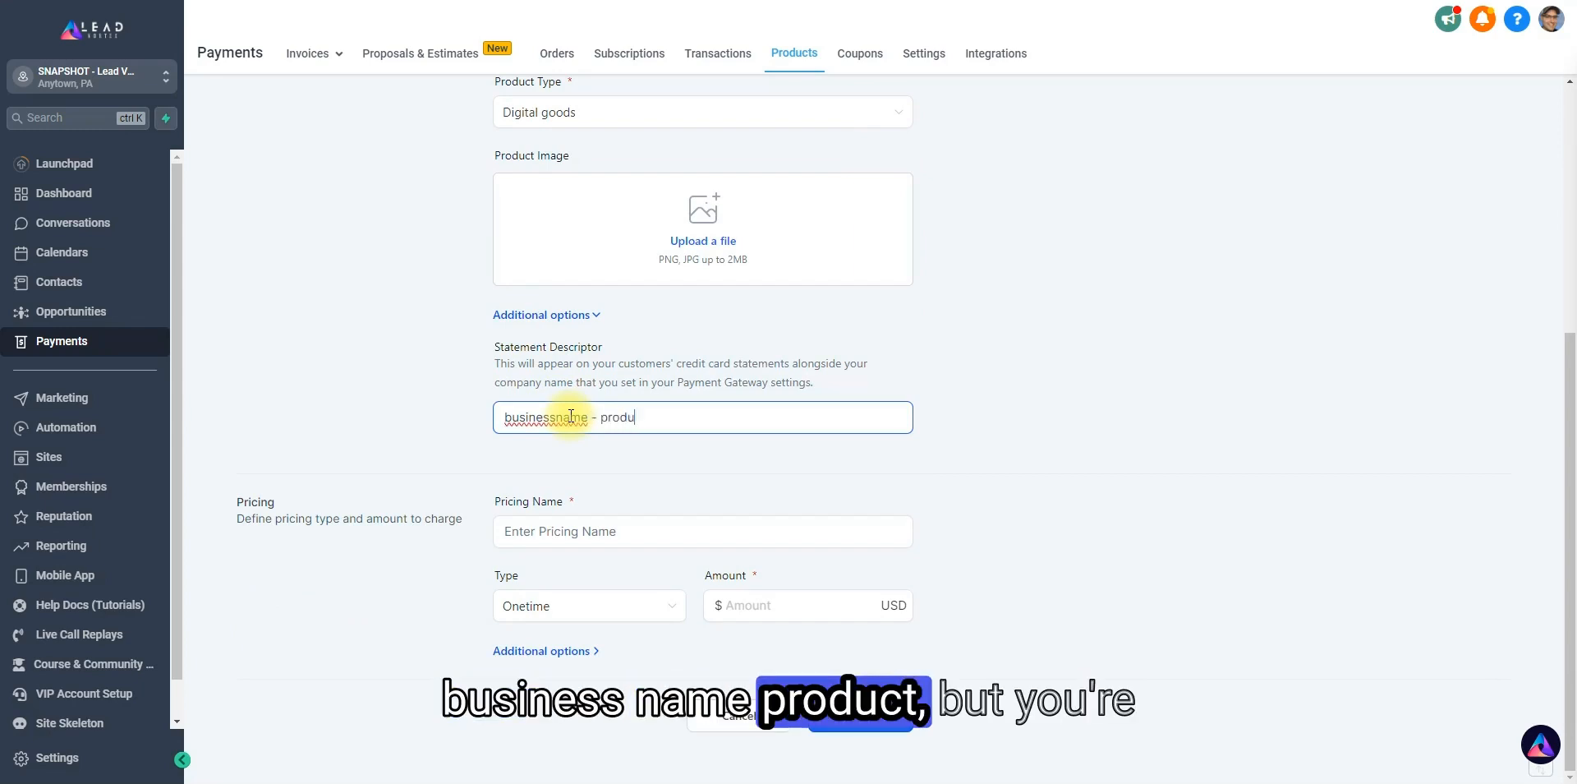
key("Left")
key("Left")
key("Left")
key("Left")
key("Left")
key("Left")
key("Left")
key("Left")
key("Left")
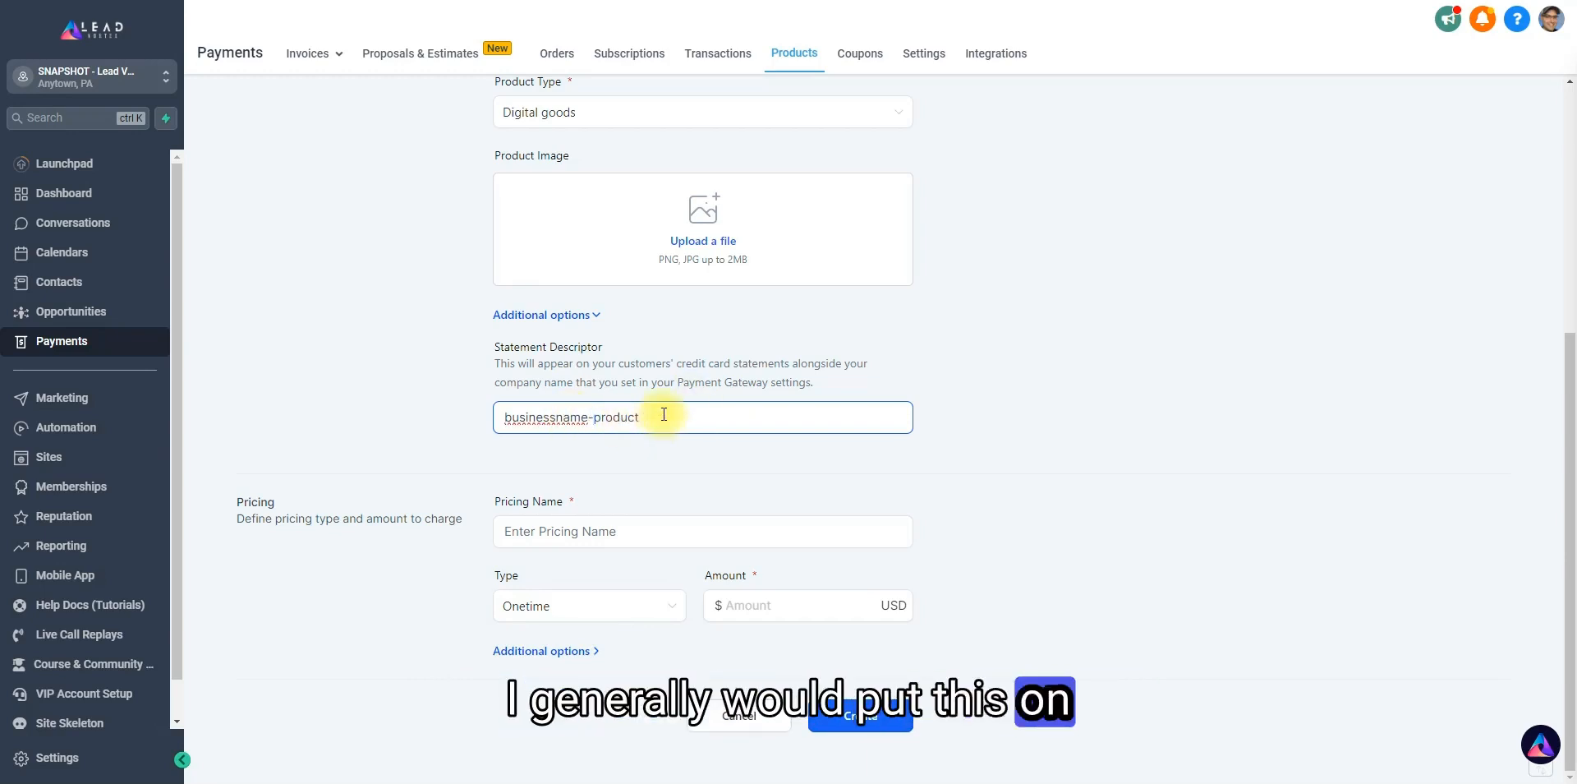
left_click_drag(664, 413, 498, 418)
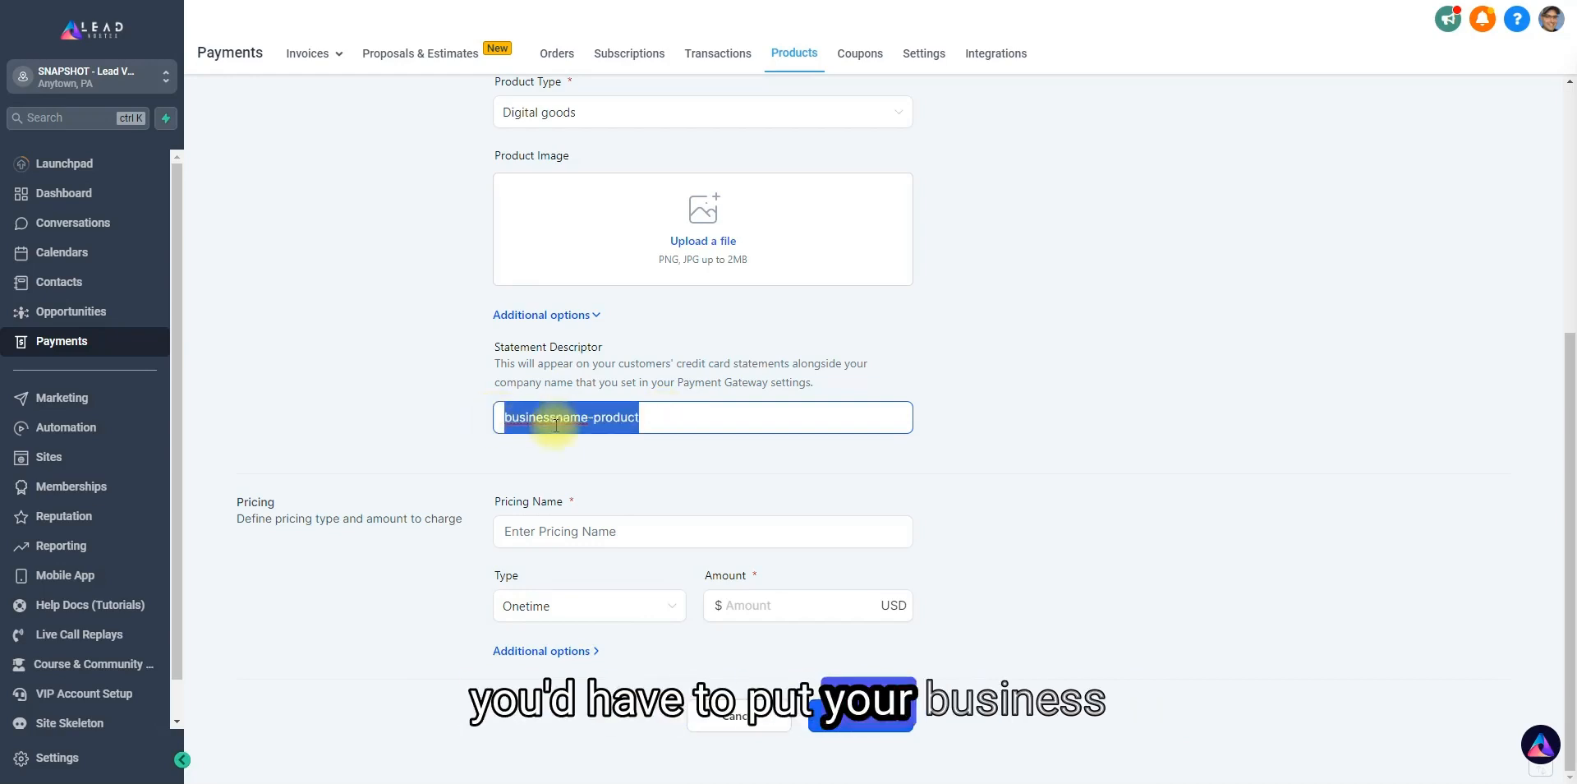
left_click(658, 423)
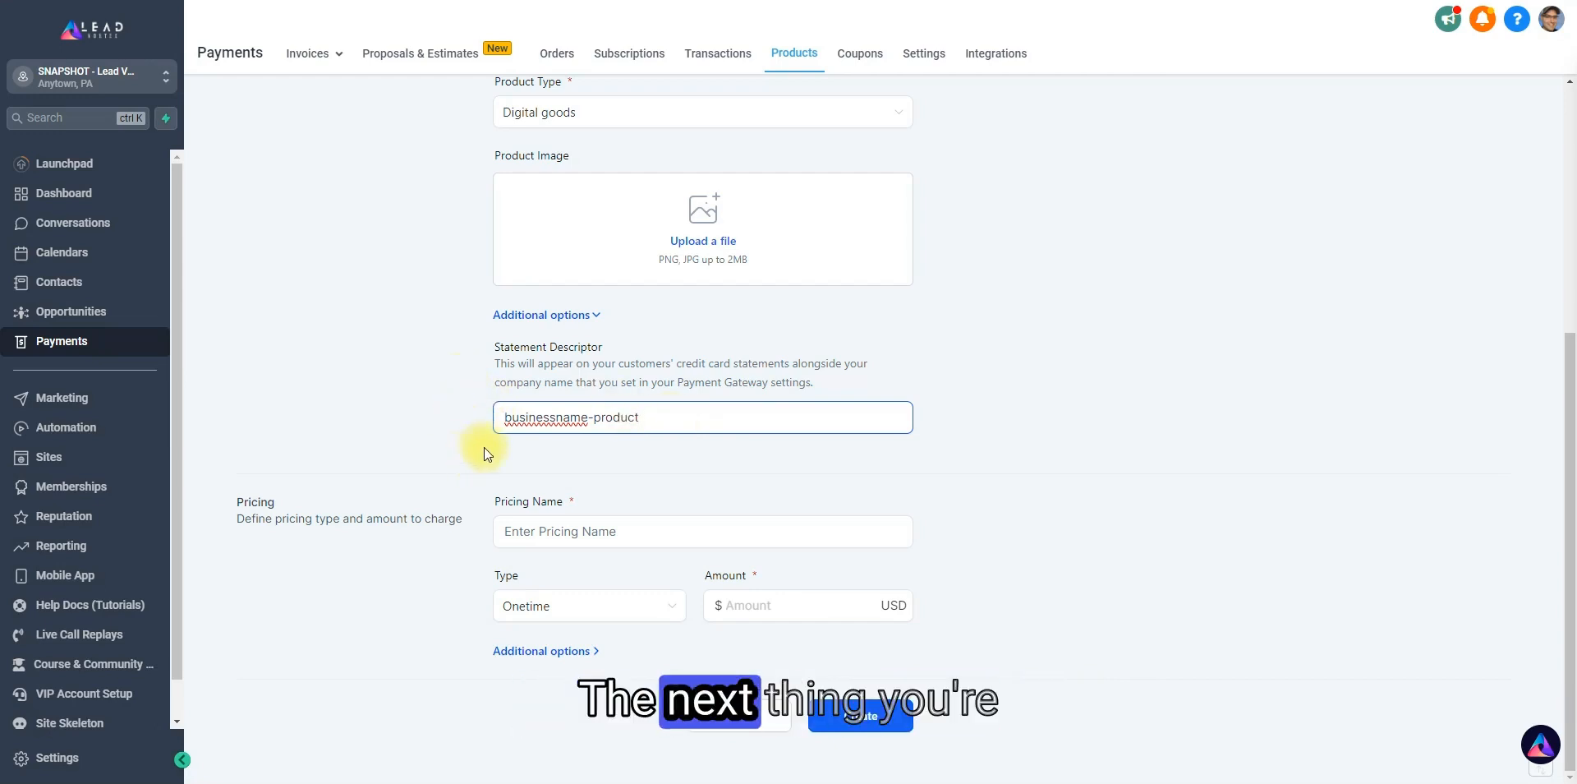
Name the product's pricing "One-Time Payment".
left_click(567, 528)
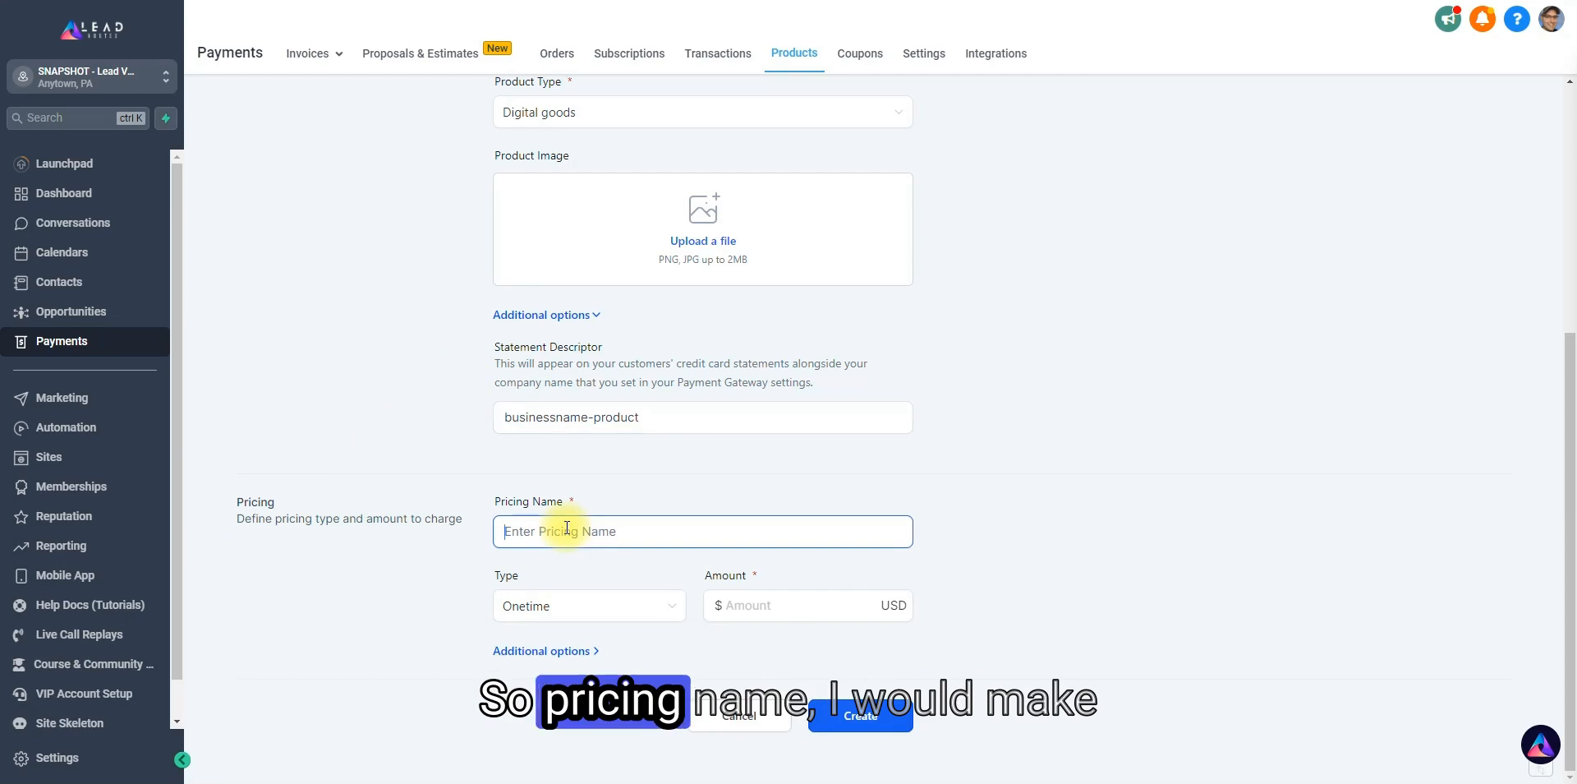
type("One Time")
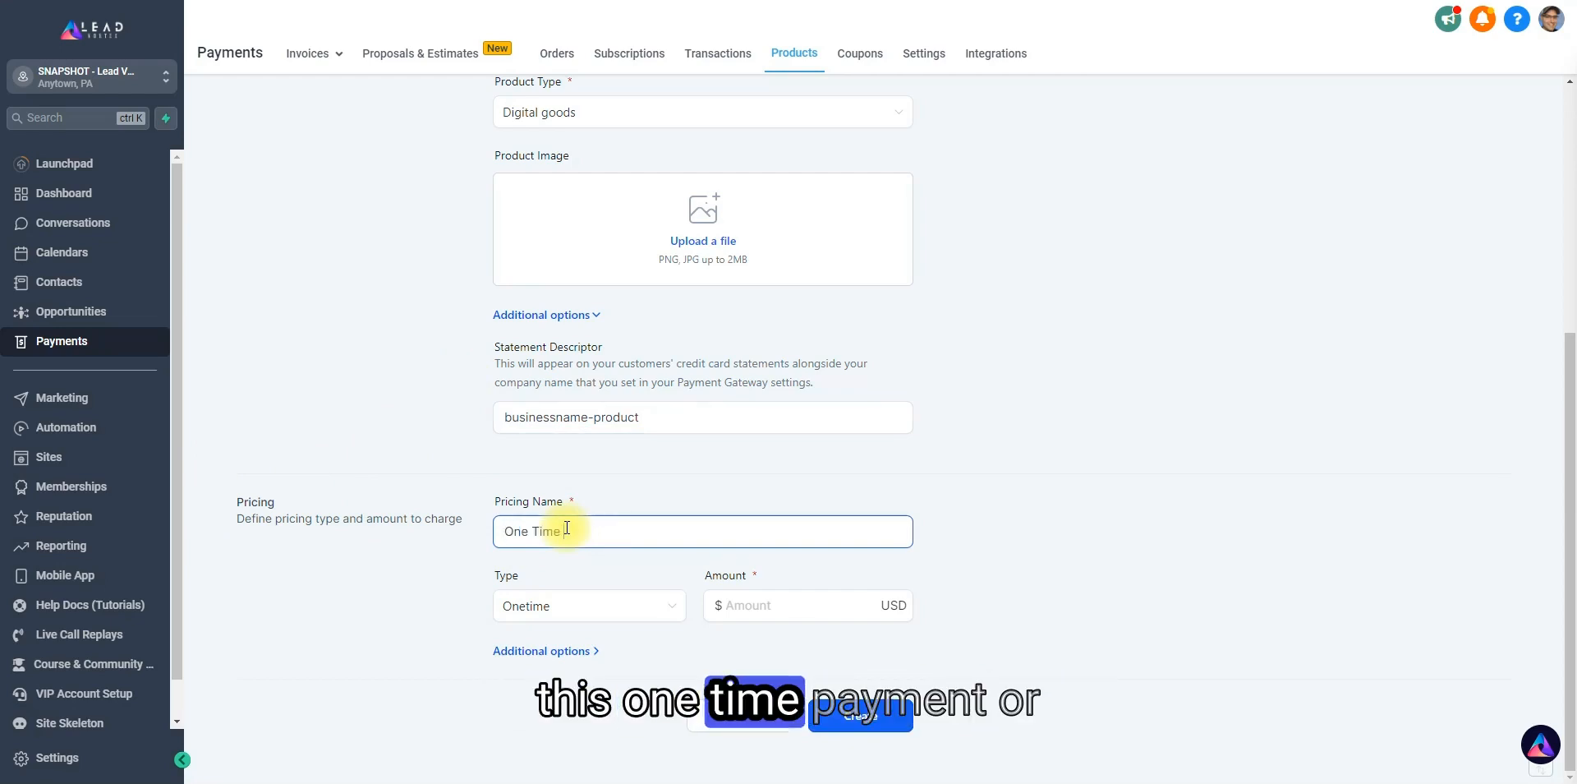
type(" Payment")
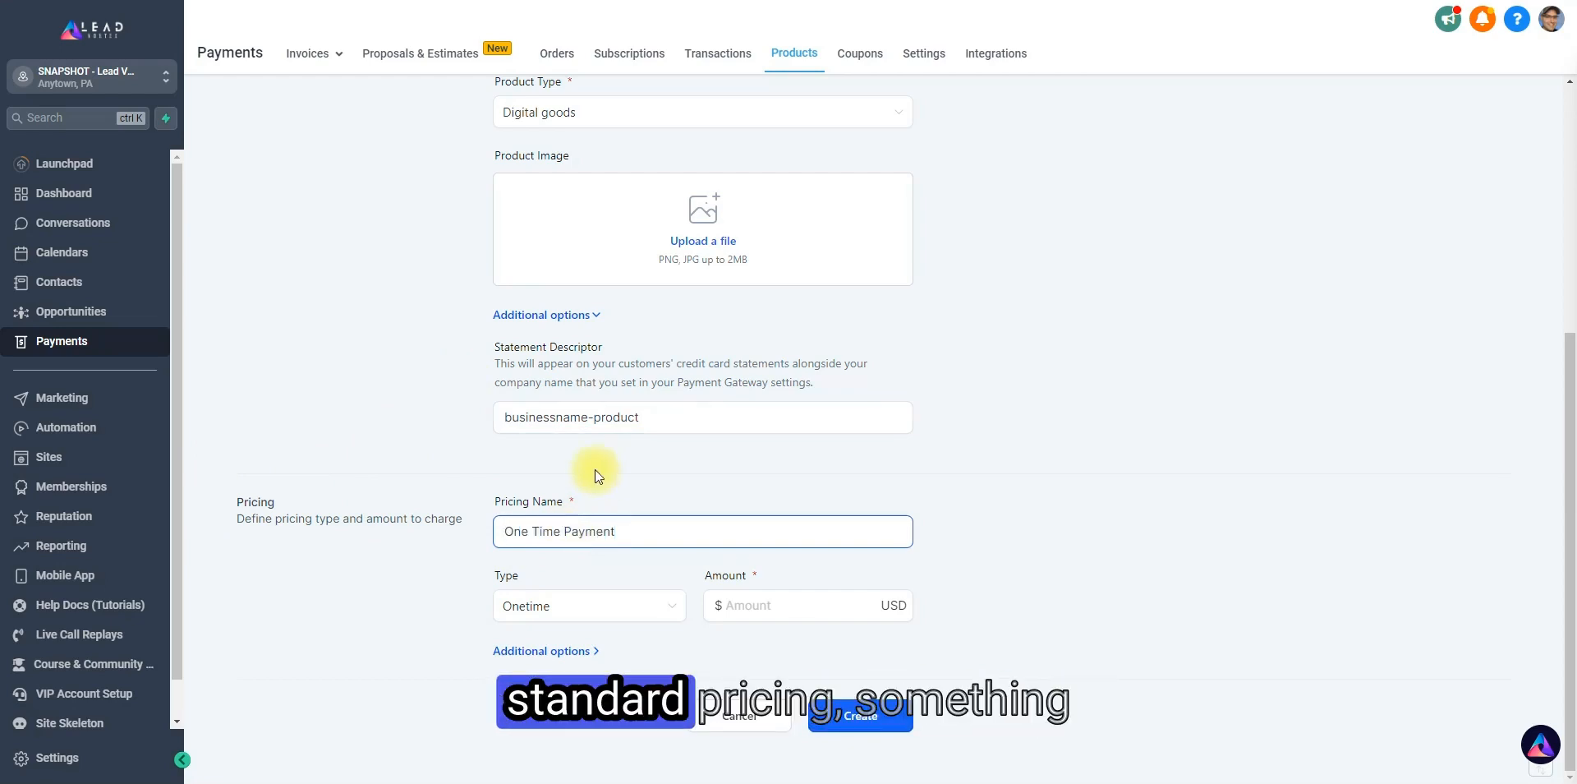
key("BackSpace")
type("-")
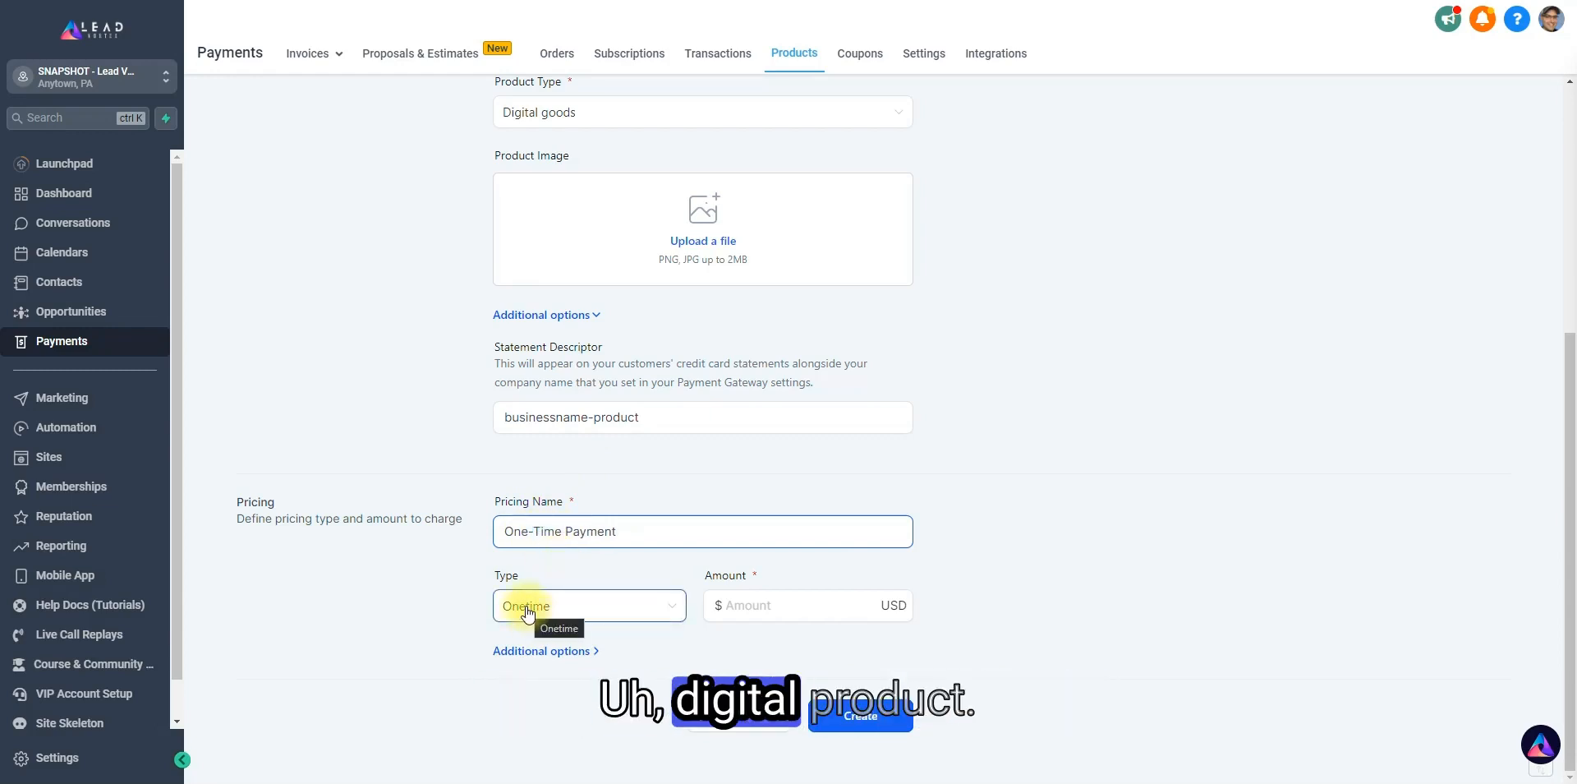
Set the one-time price to 7 USD and create the product.
left_click(743, 605)
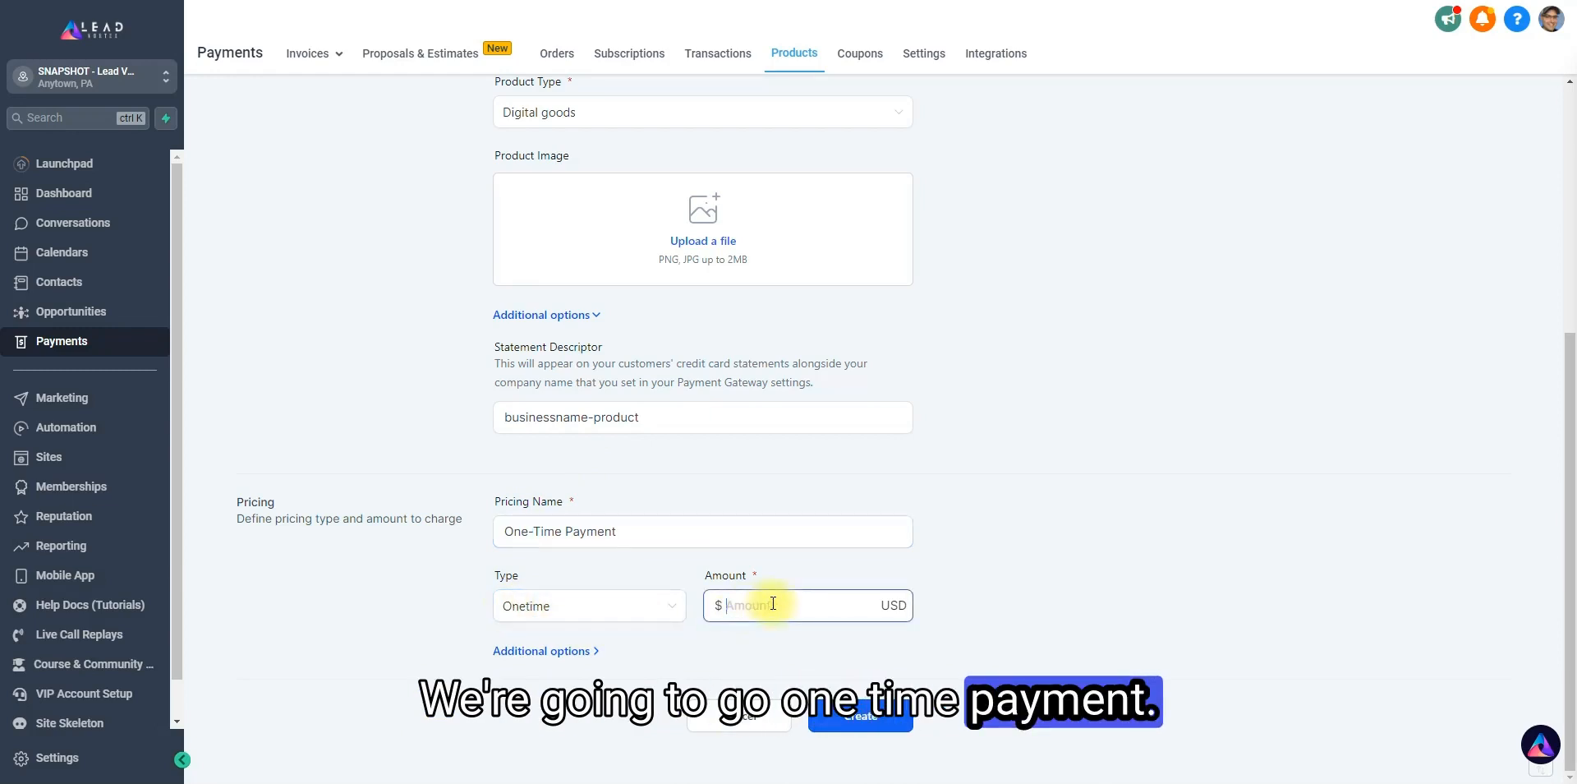
type("1")
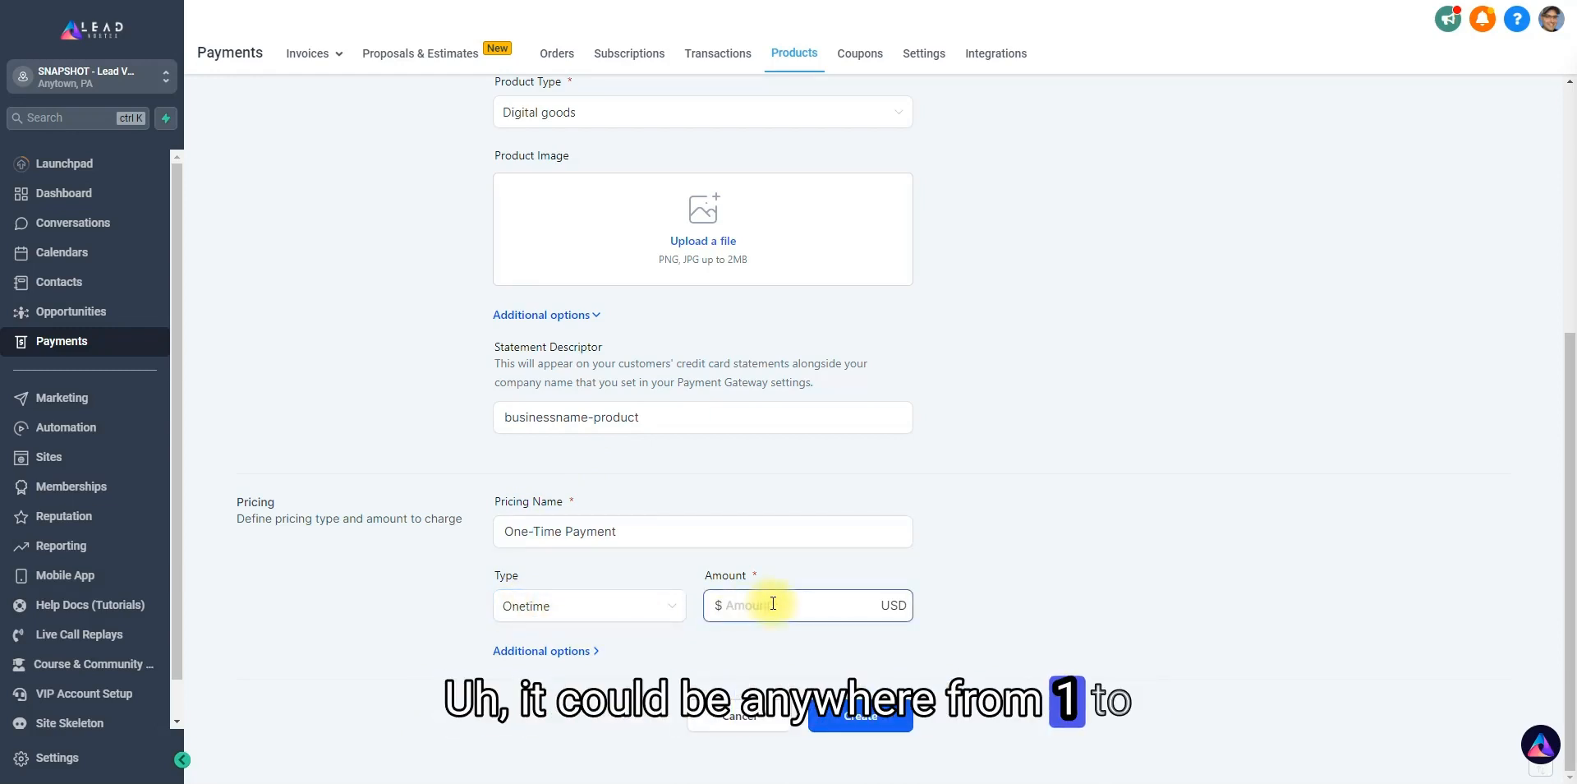
key("BackSpace")
key("BackSpace")
type("7")
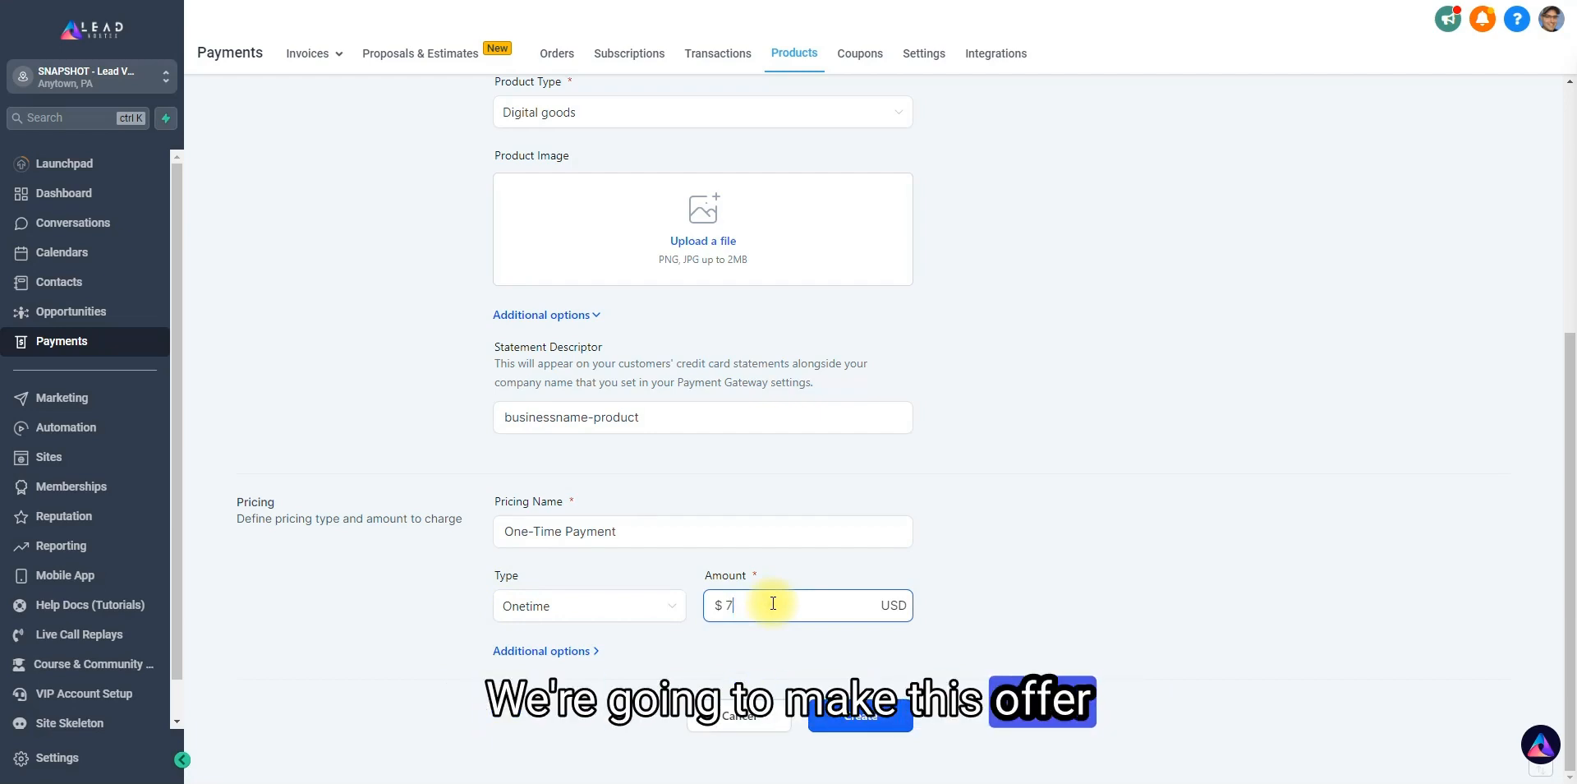
left_click(947, 575)
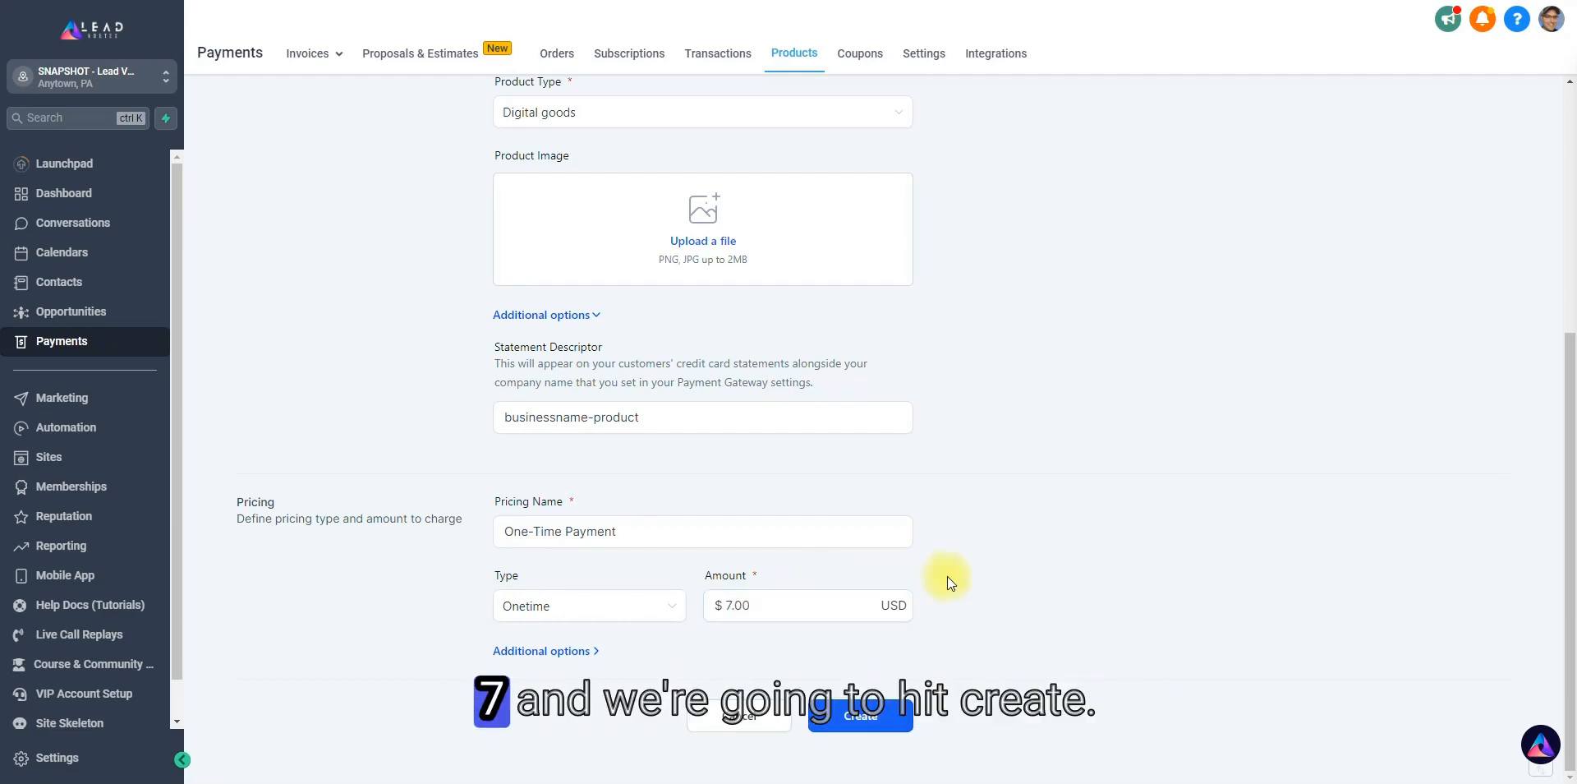
left_click(871, 722)
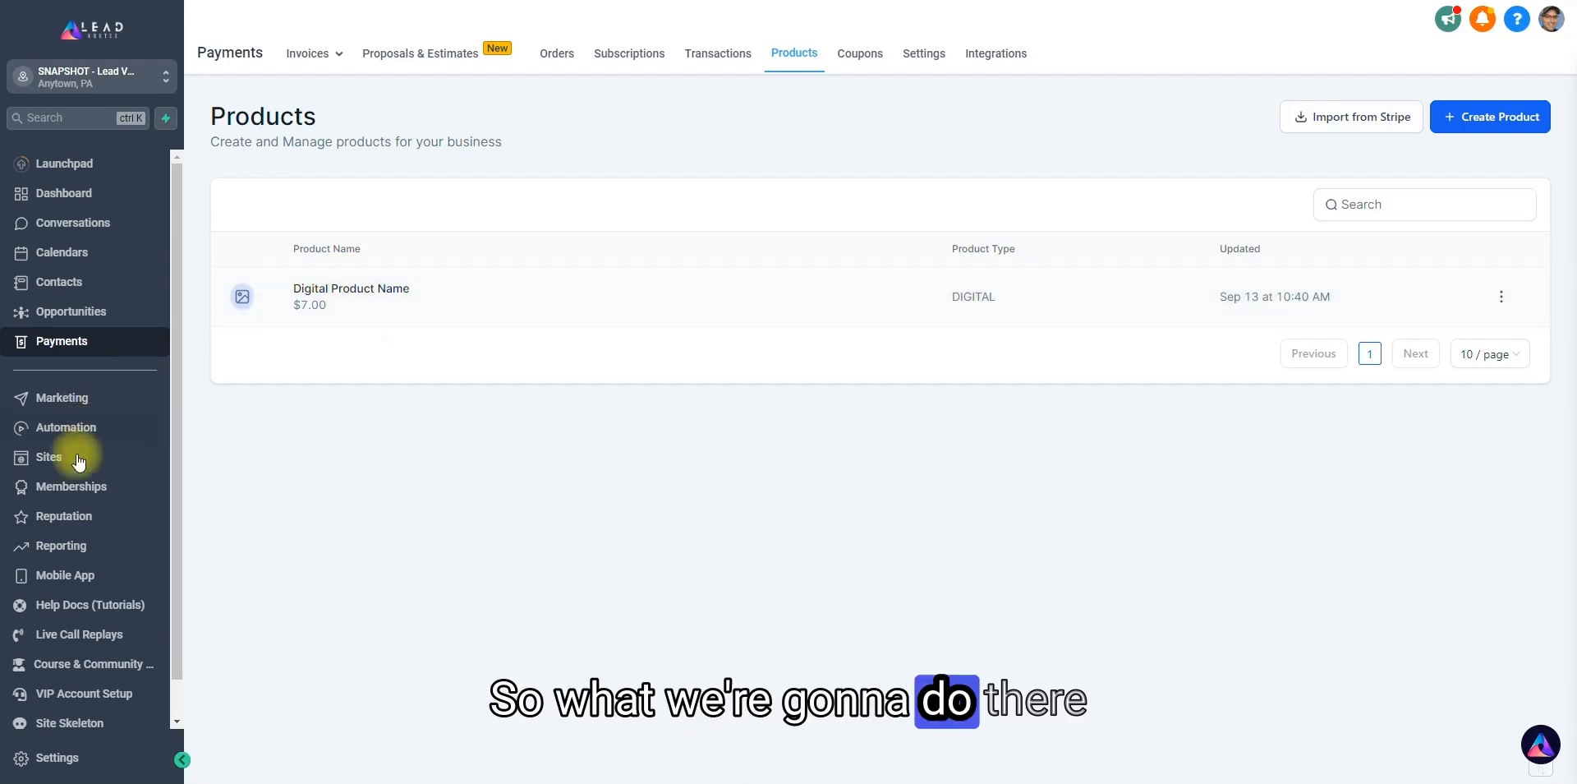
Open the 4WS Digital Product Funnel under the sites and show the products of its 2-Step Order step.
left_click(53, 460)
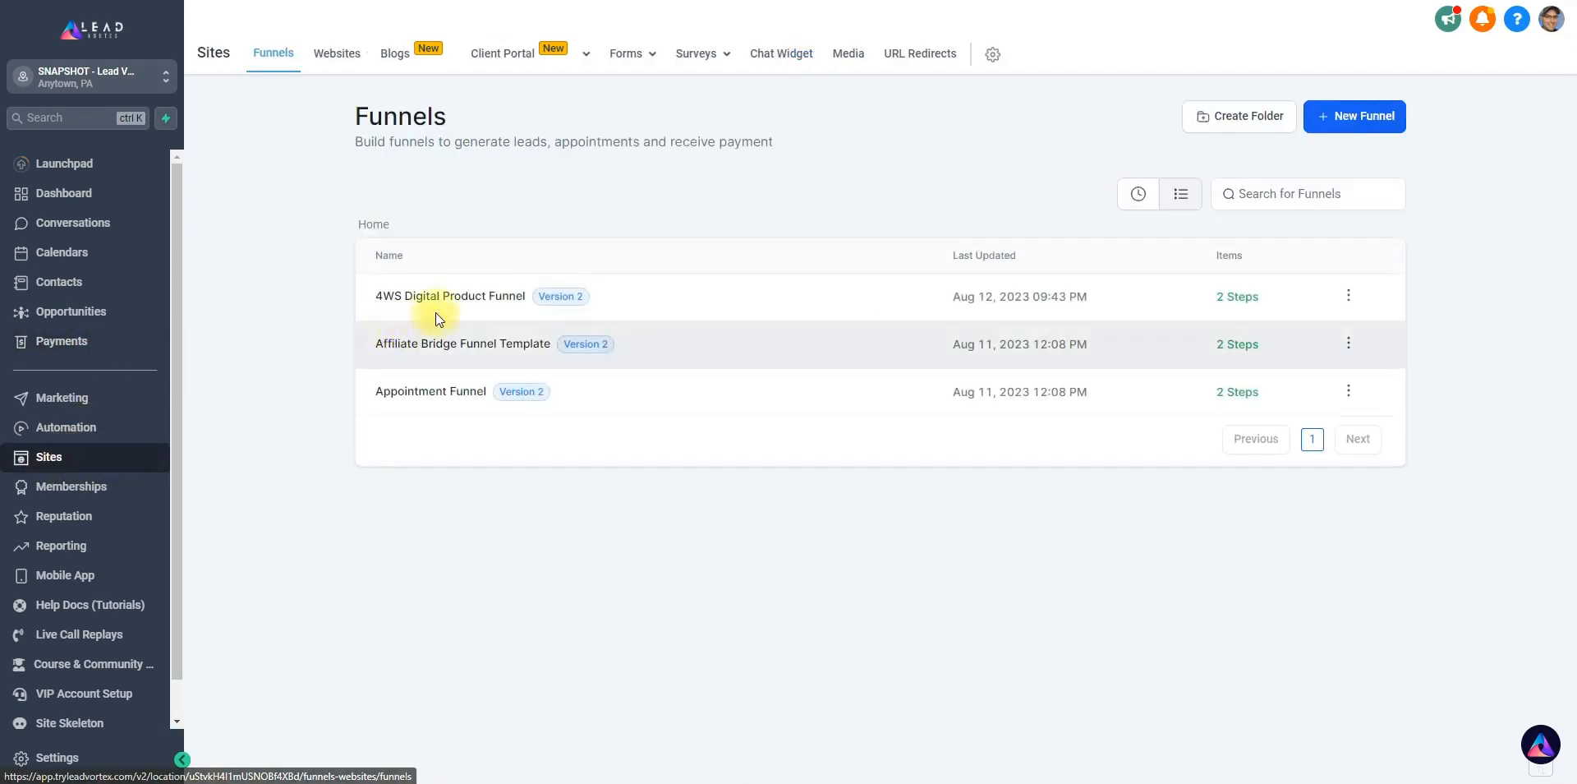
left_click(461, 299)
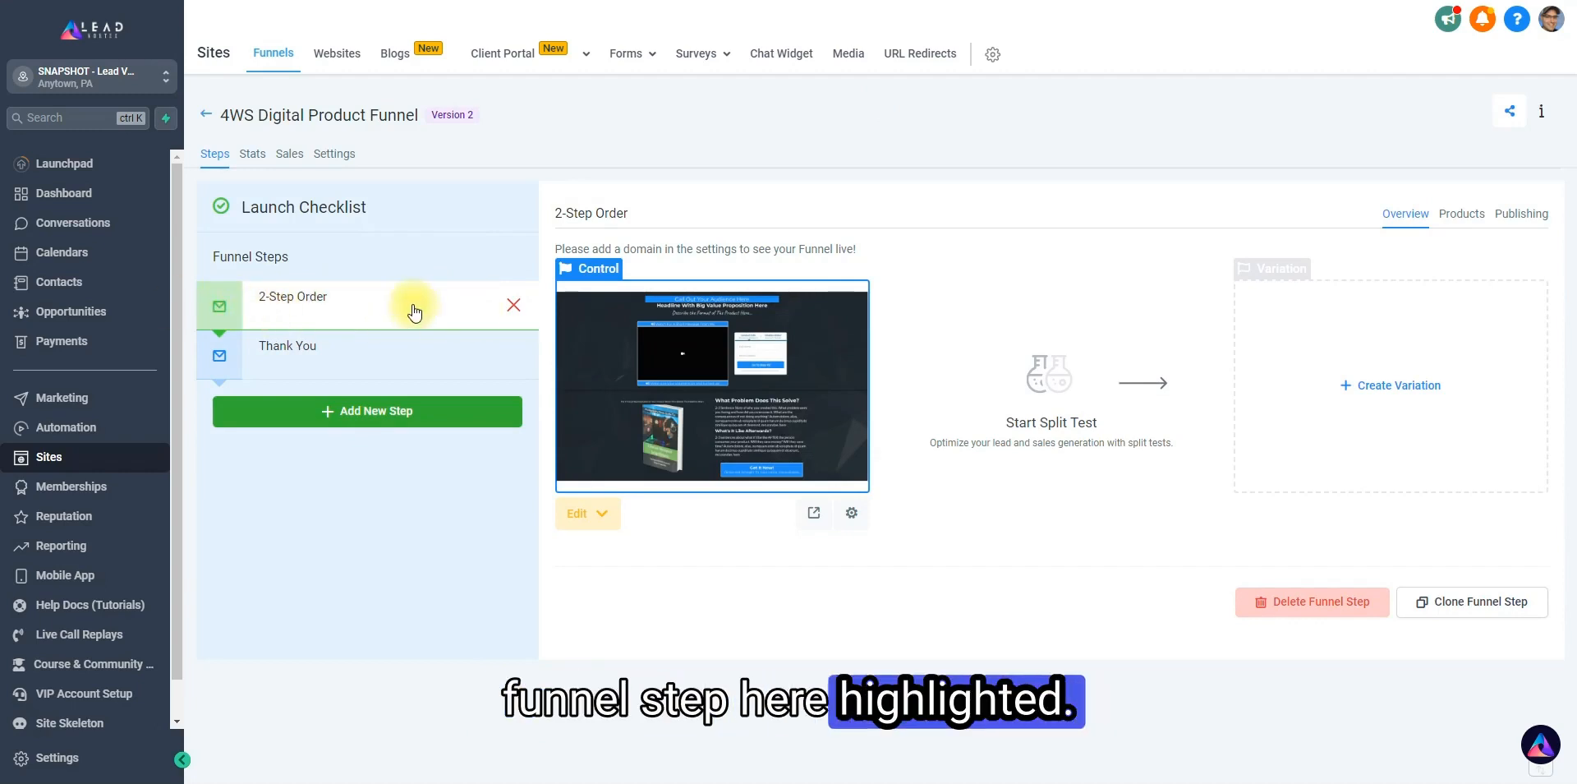
left_click(1471, 215)
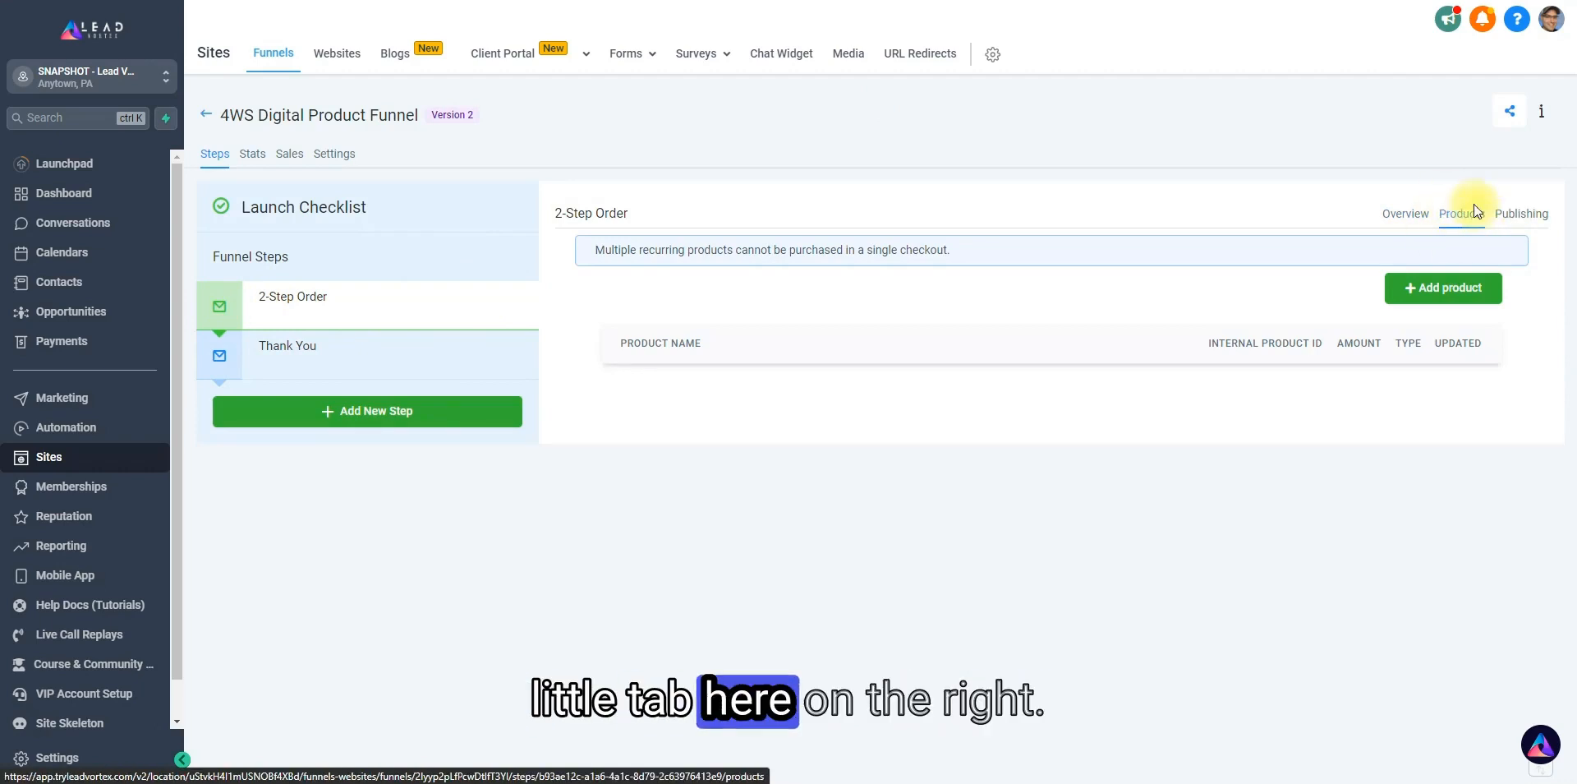
Add "Digital Product Name" with its "One-Time Payment" price to the 2-Step Order step's products and save it.
left_click(1469, 290)
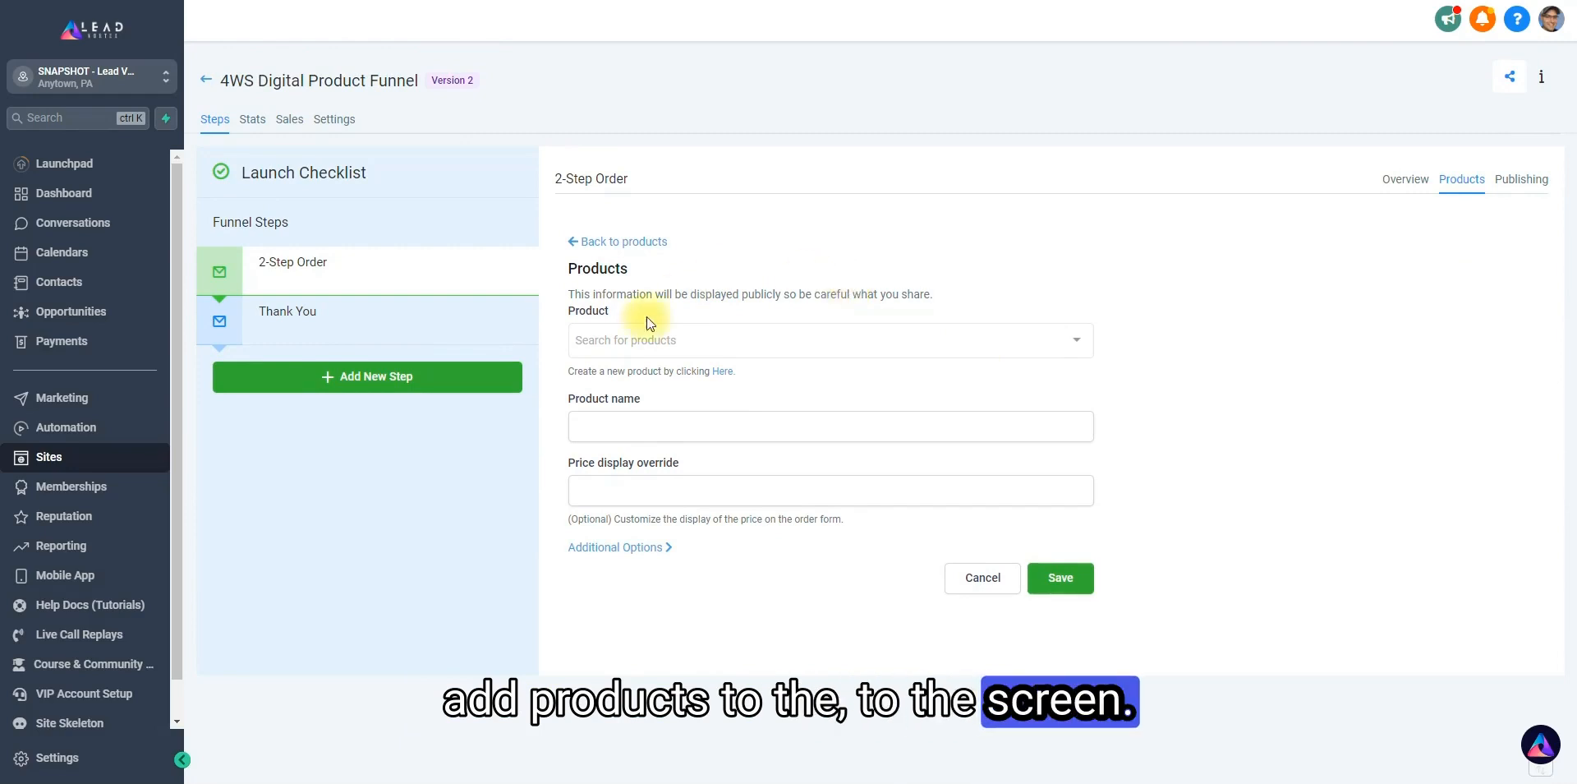
left_click(641, 340)
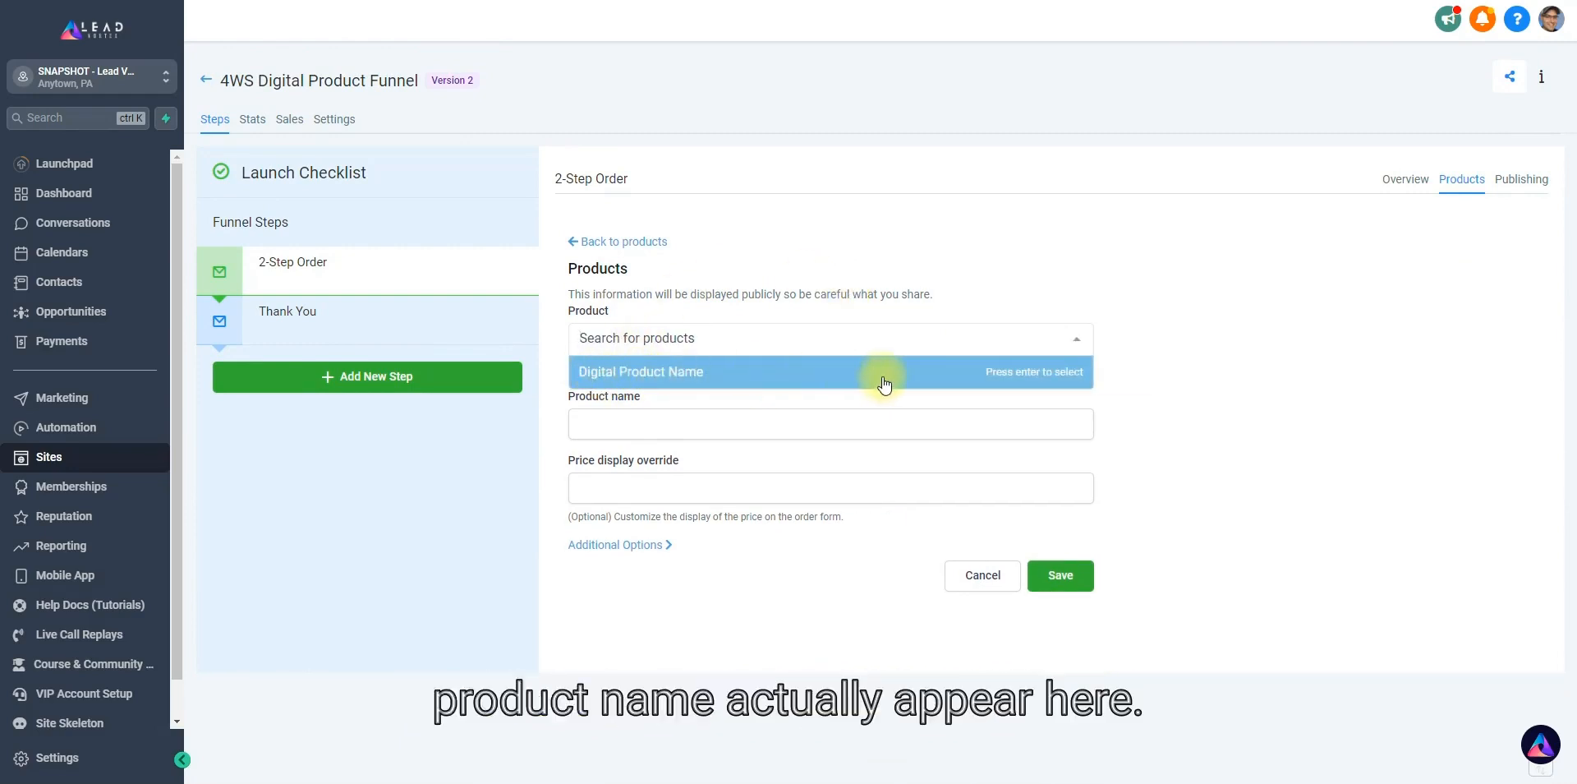
left_click(657, 378)
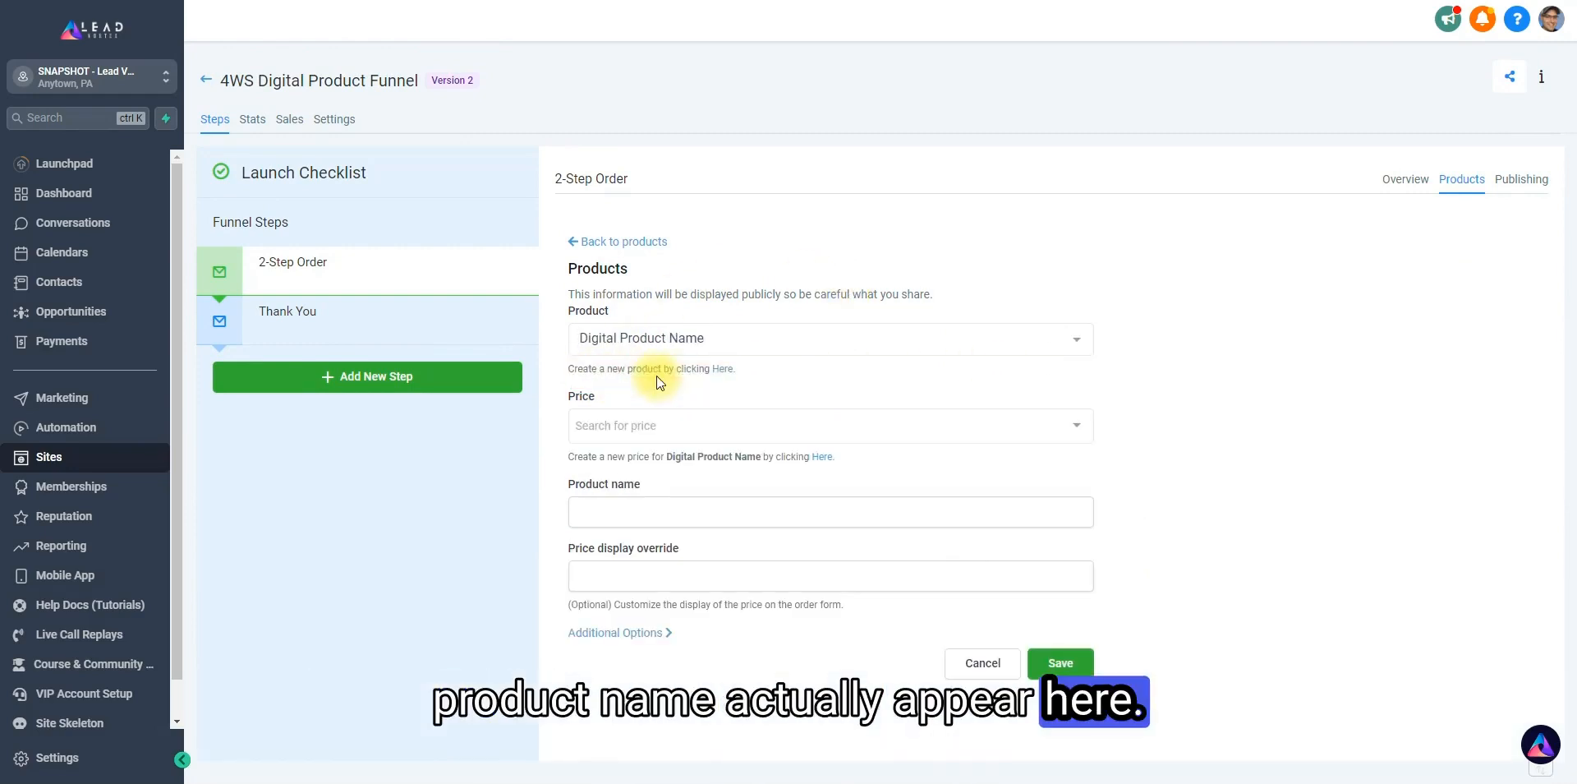
left_click(669, 423)
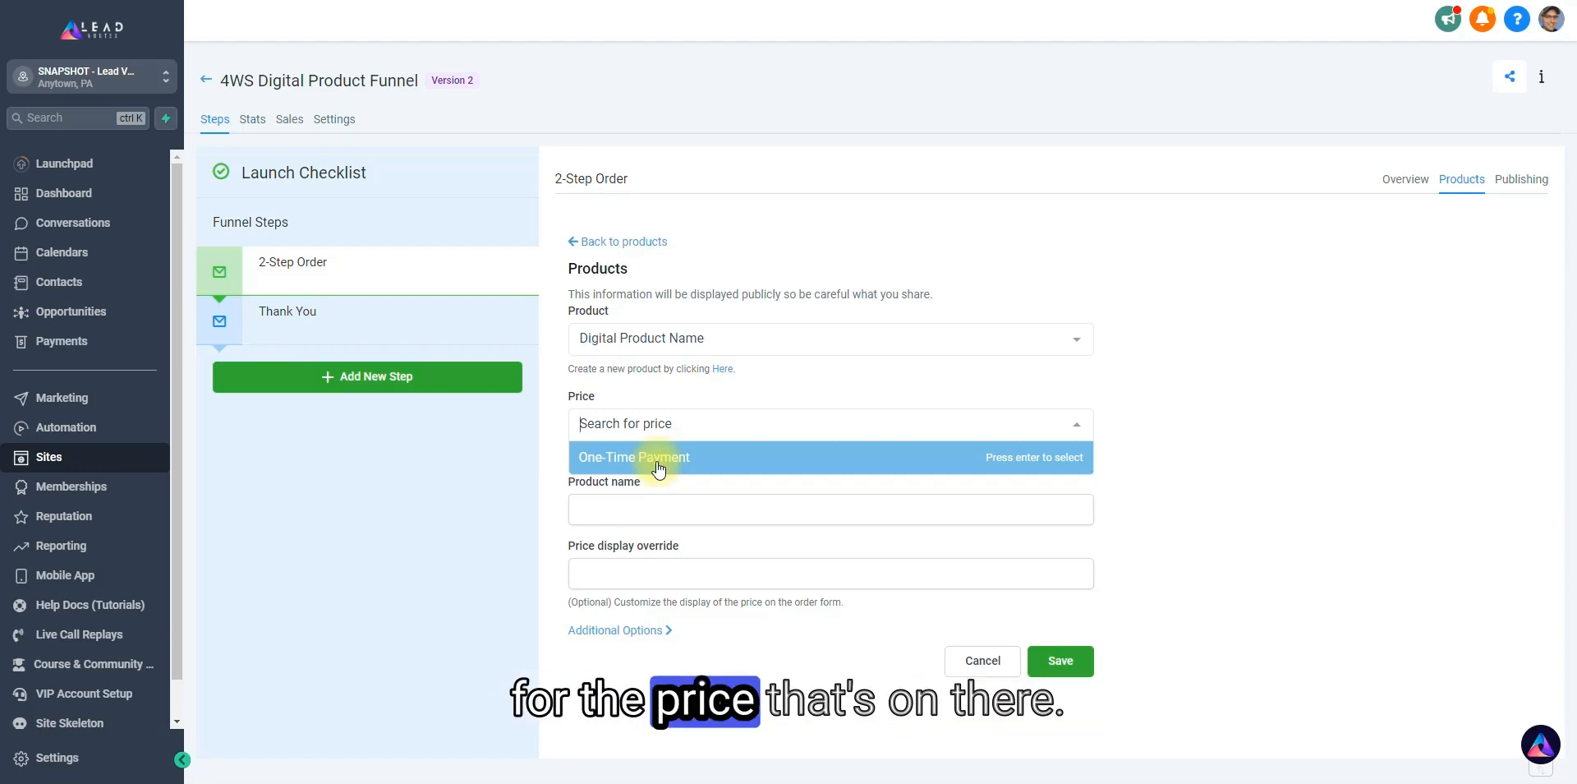
left_click(658, 465)
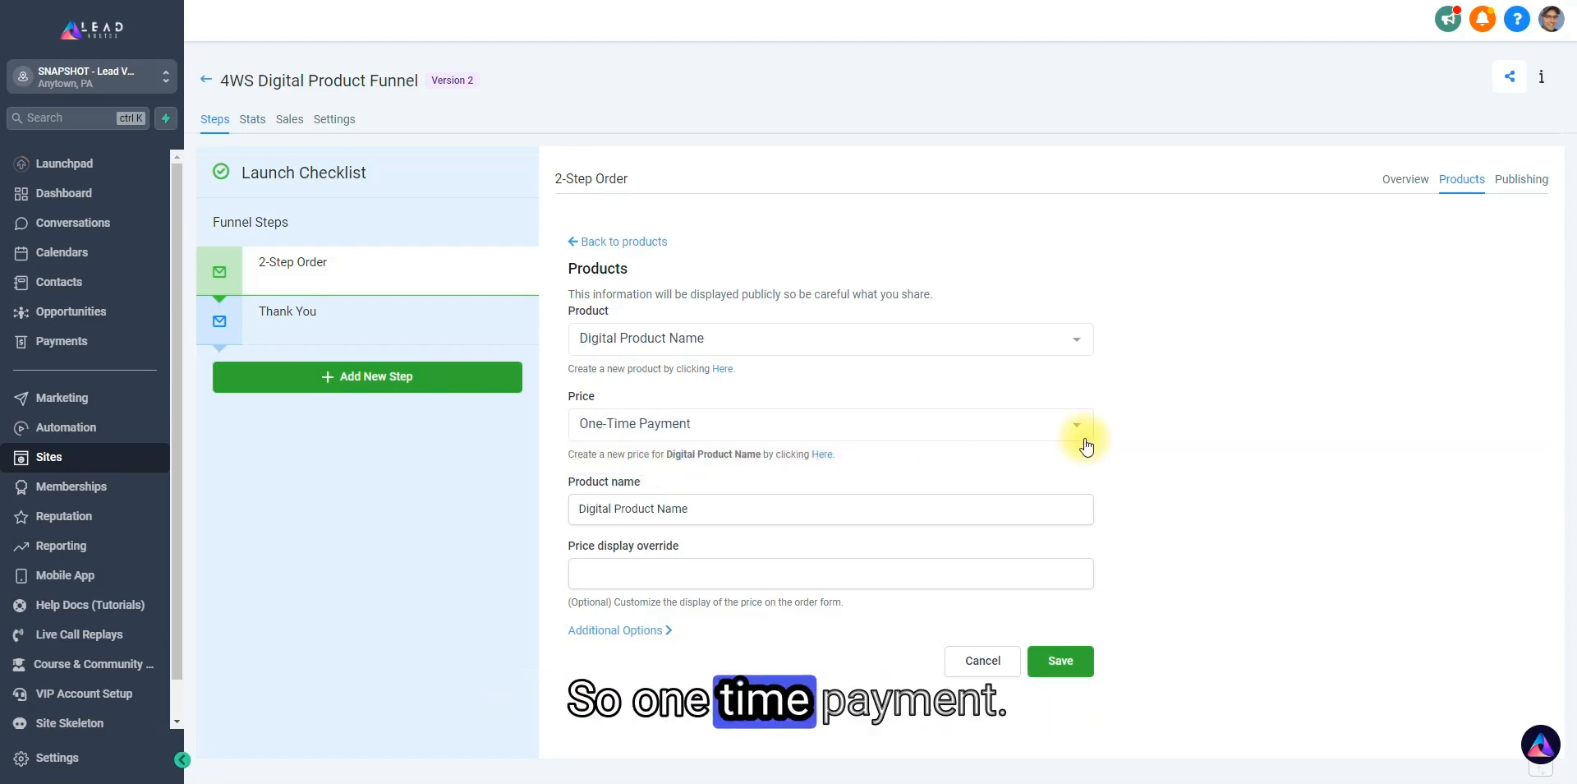
left_click(1068, 661)
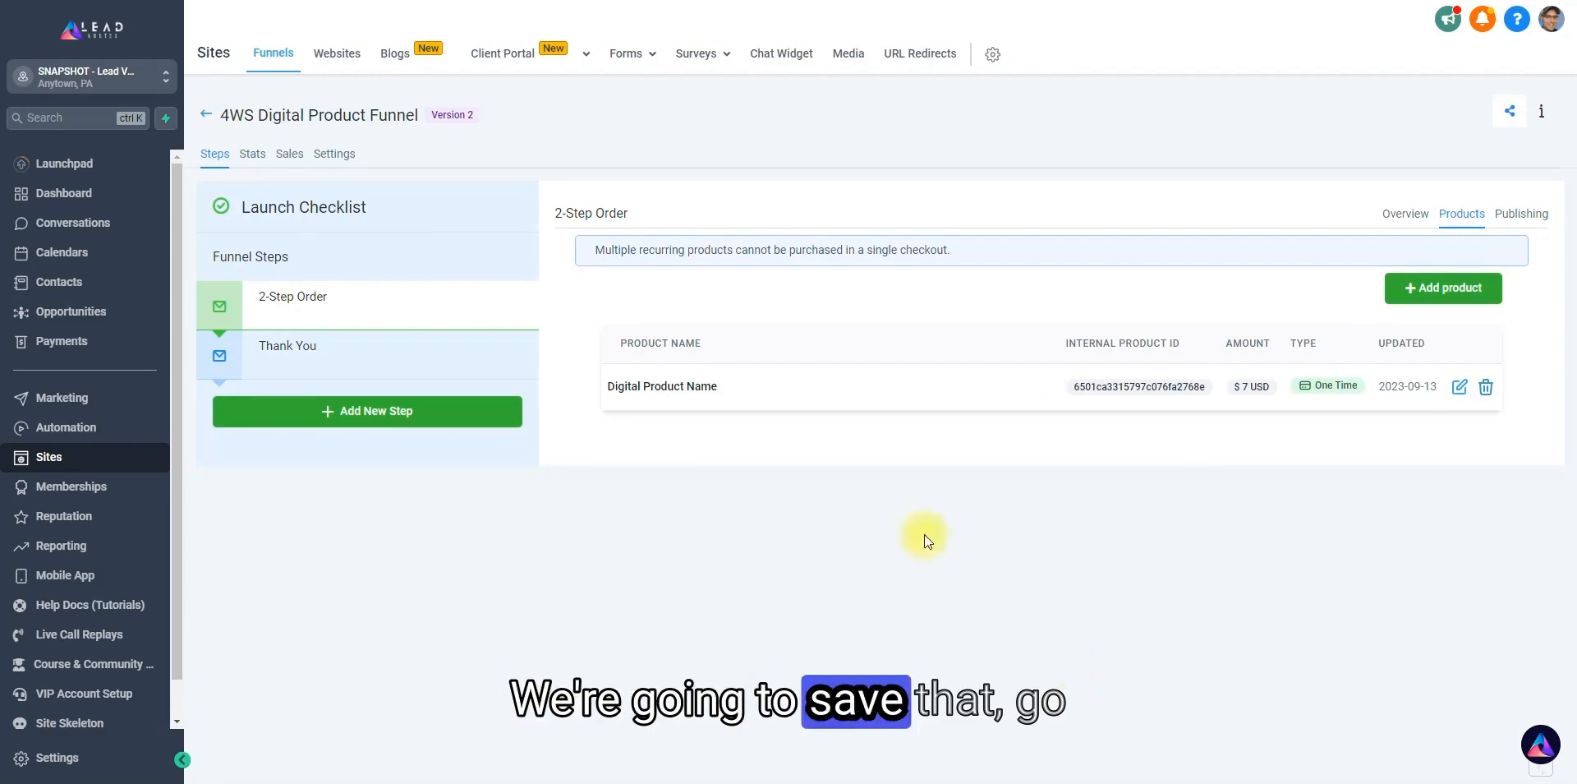
Open the 2-Step Order page for editing and display Step #2 of its Two Step Order form.
left_click(1397, 215)
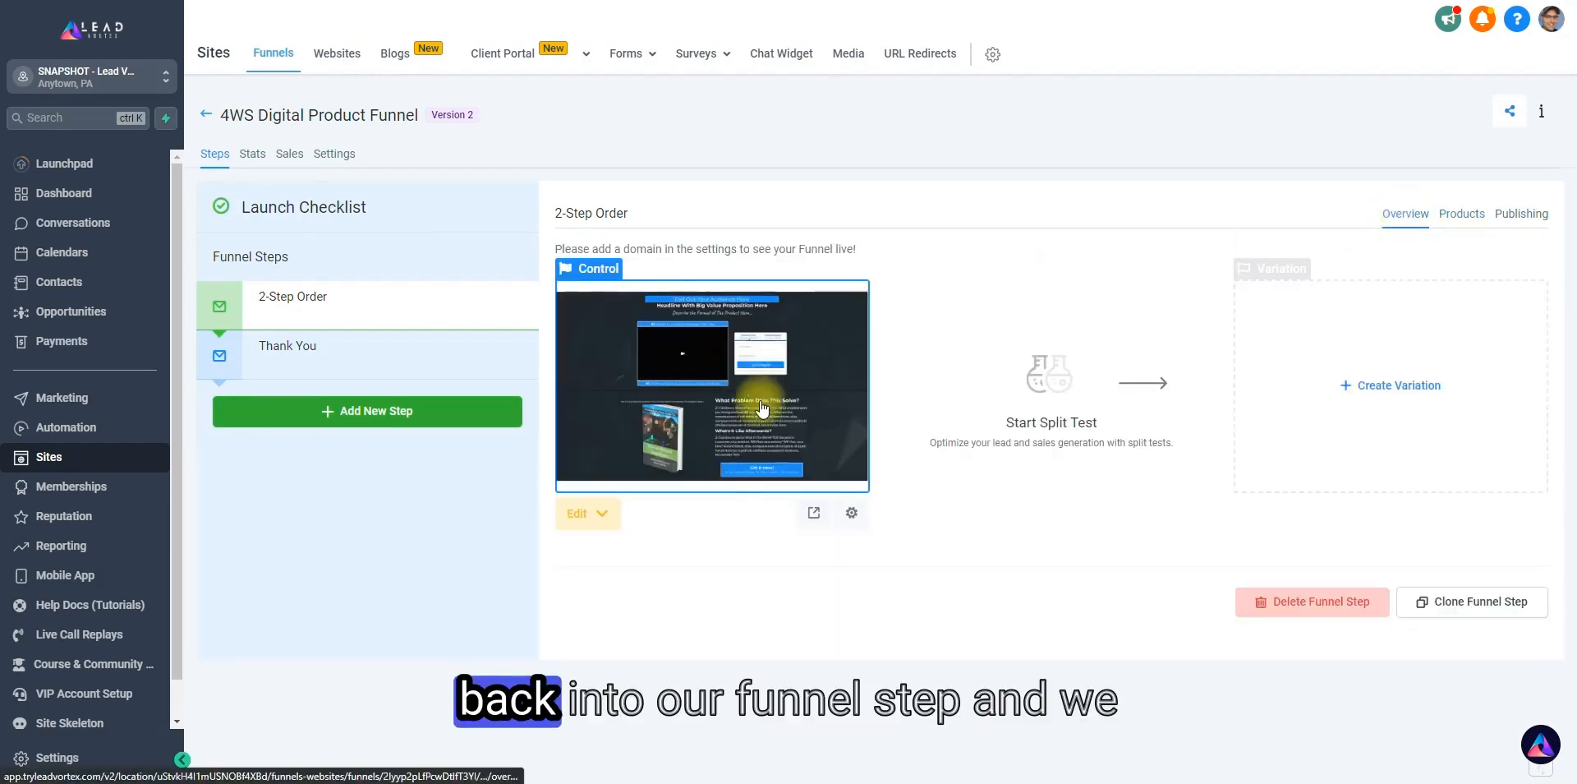
left_click(726, 389)
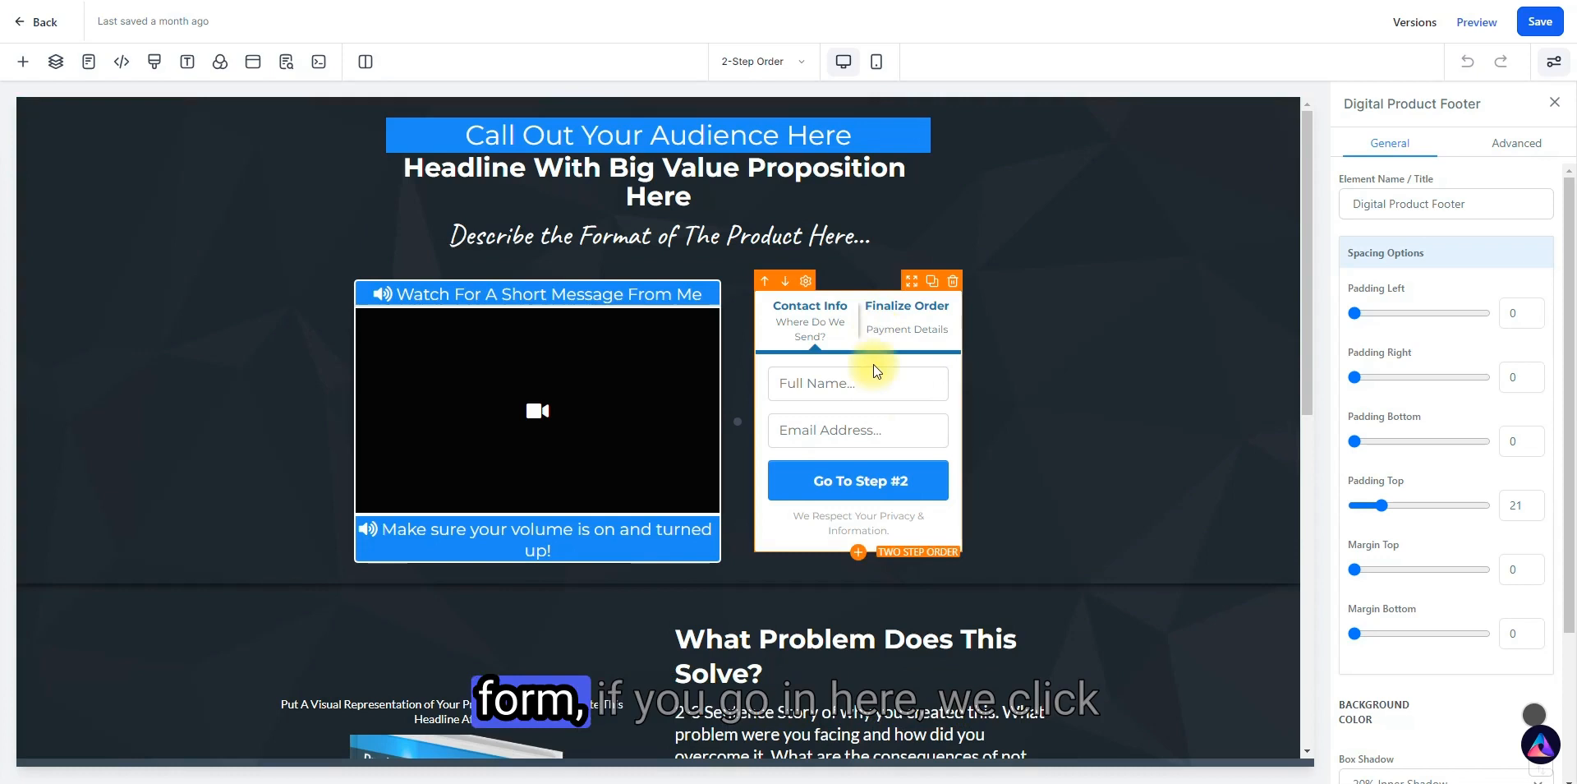
left_click(860, 347)
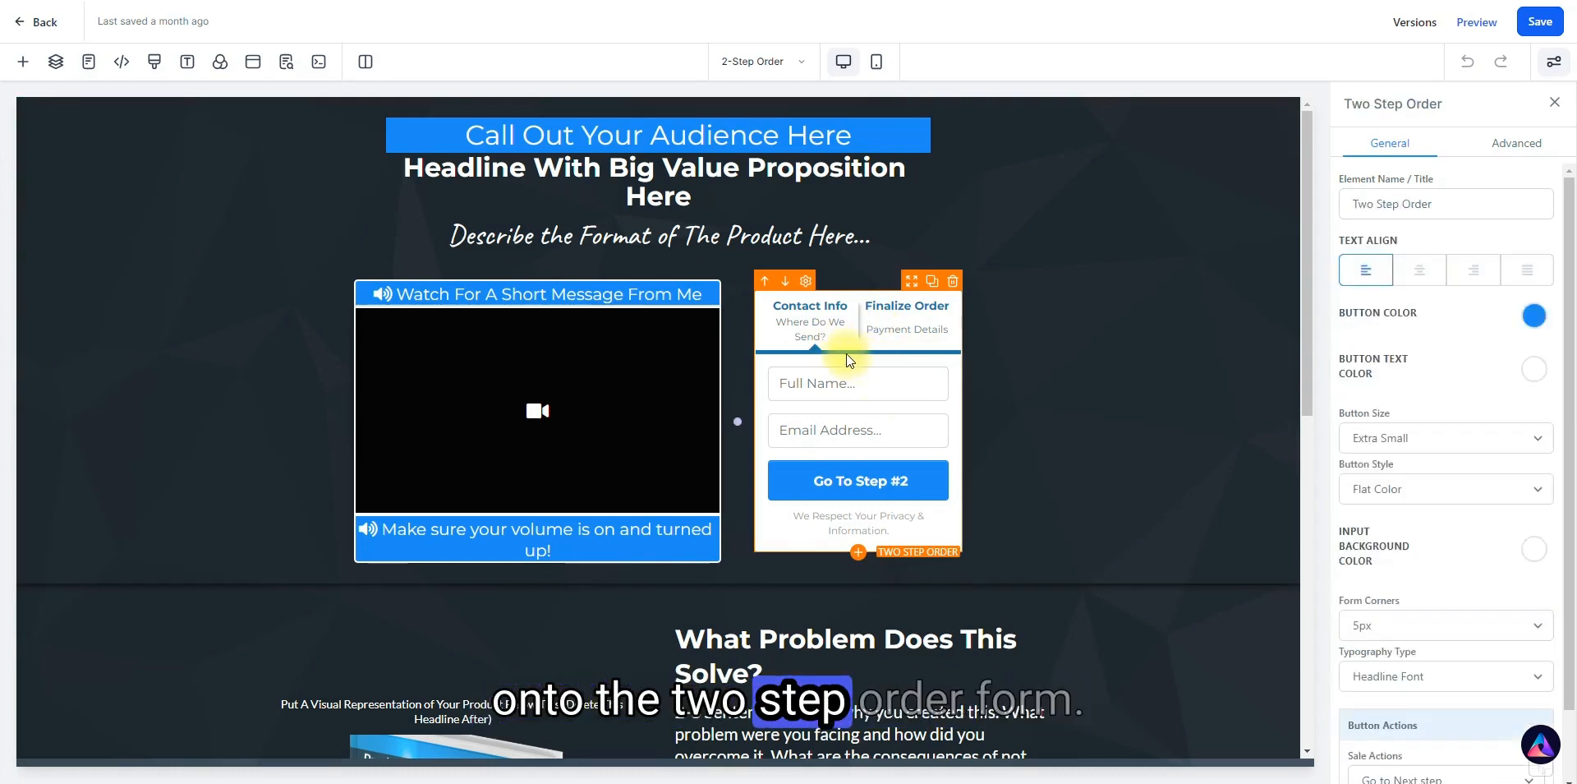
left_click(1522, 151)
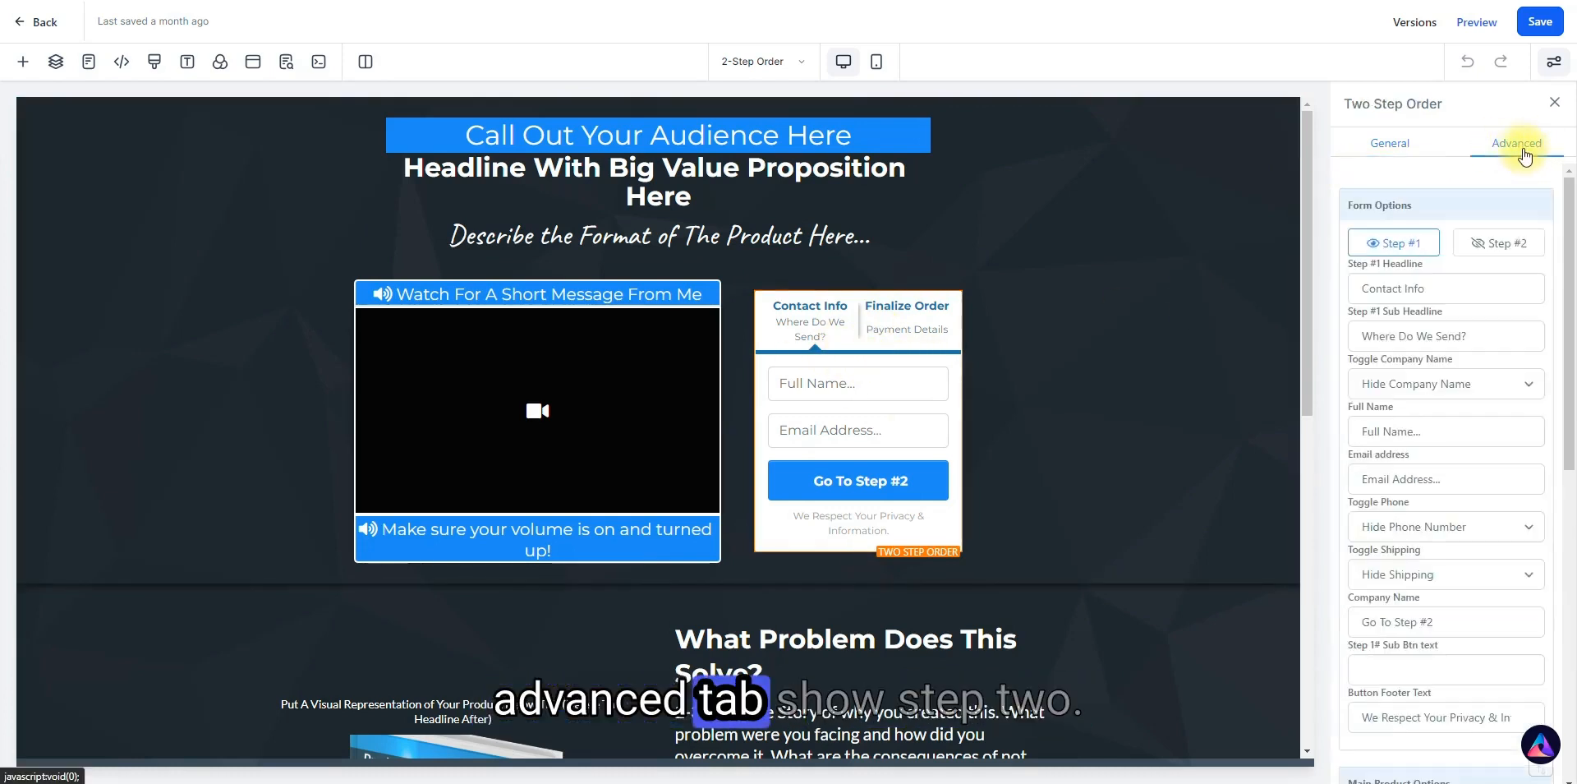
left_click(1500, 245)
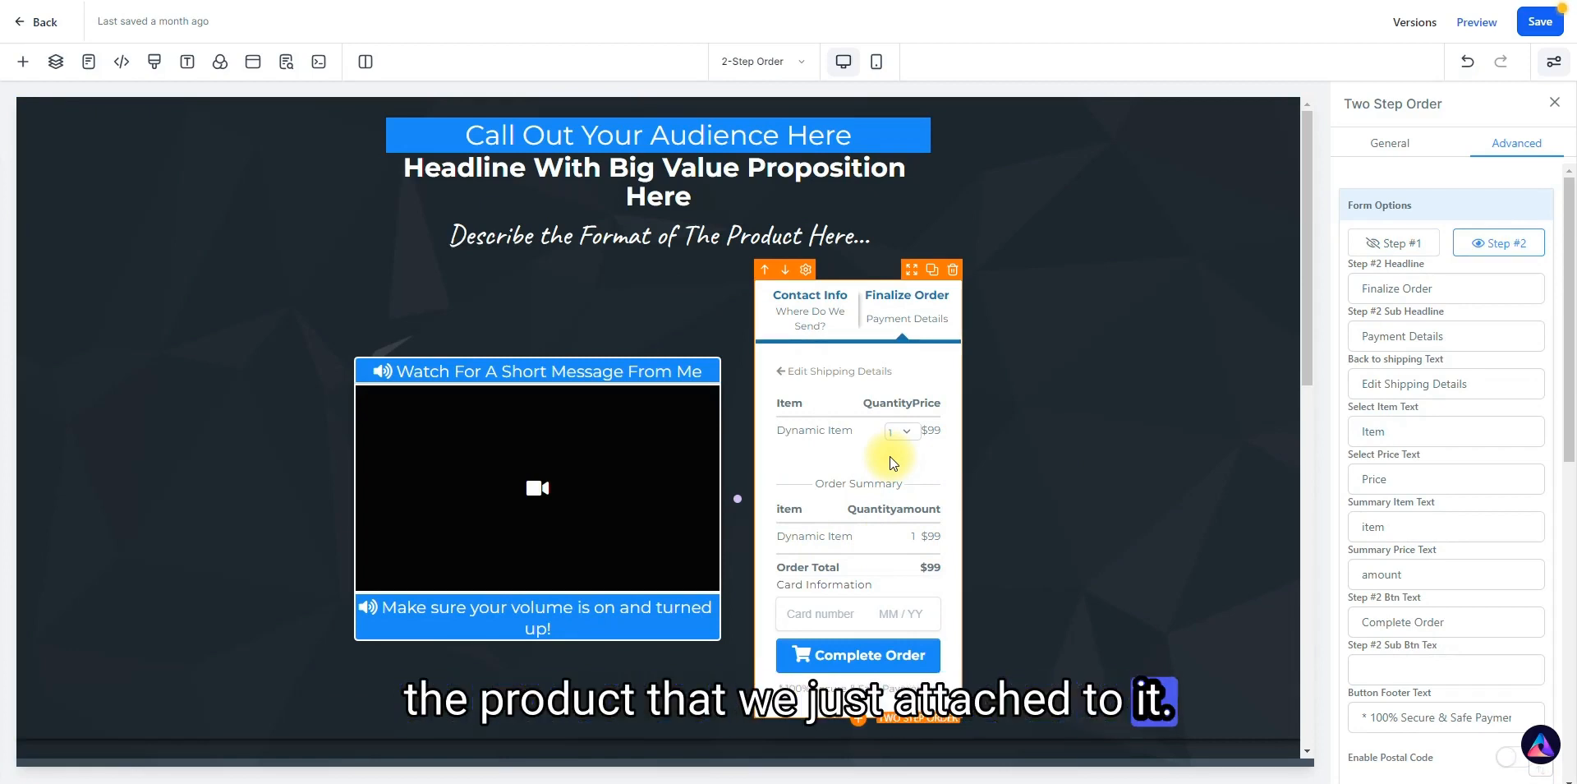
Preview the page, submit the order form's first step with a name and e-mail, and check the listed product and price.
left_click(1475, 23)
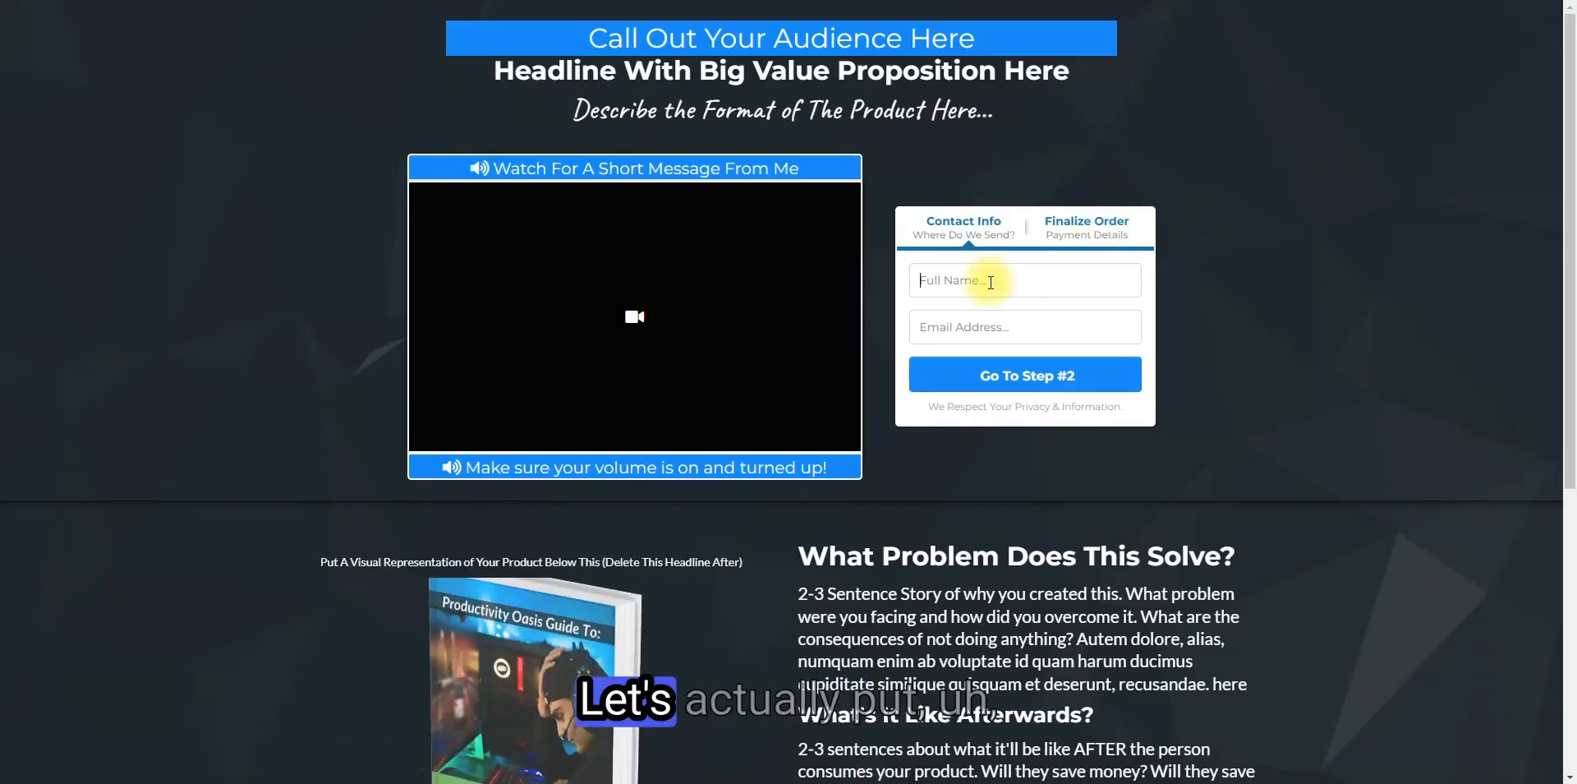
left_click(991, 281)
type("do")
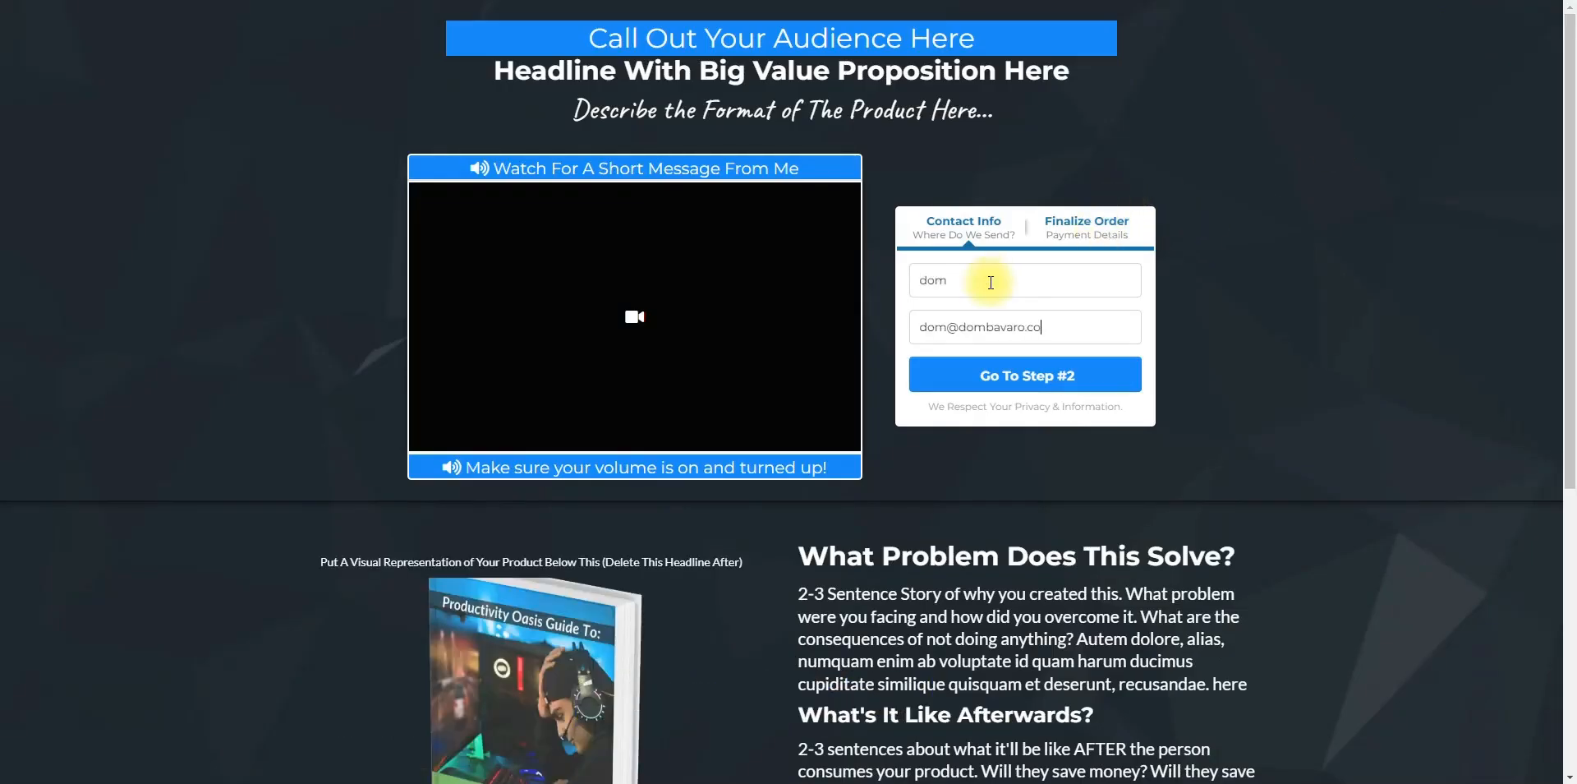
left_click(1044, 371)
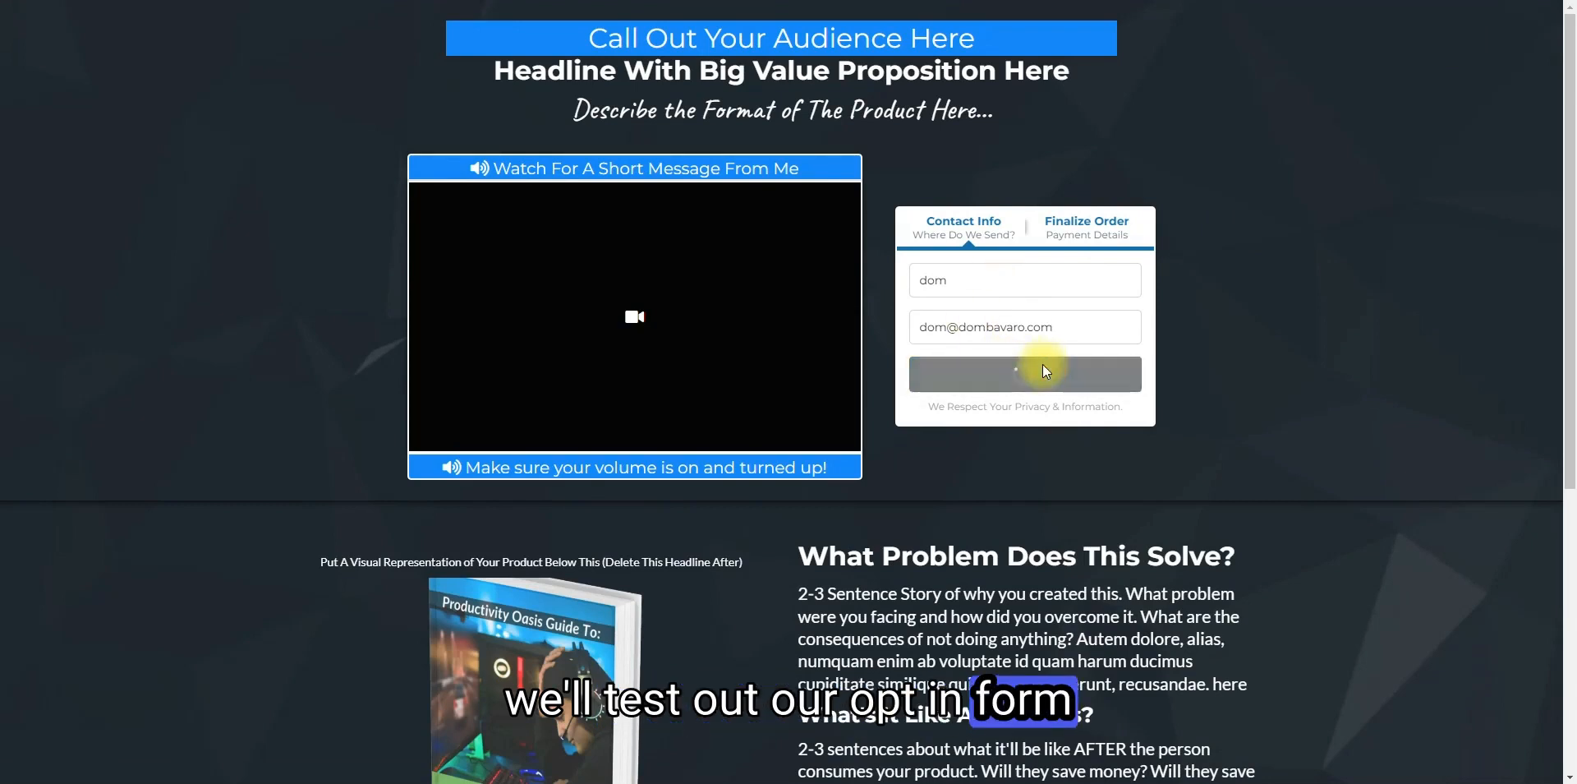
left_click_drag(933, 281, 1125, 276)
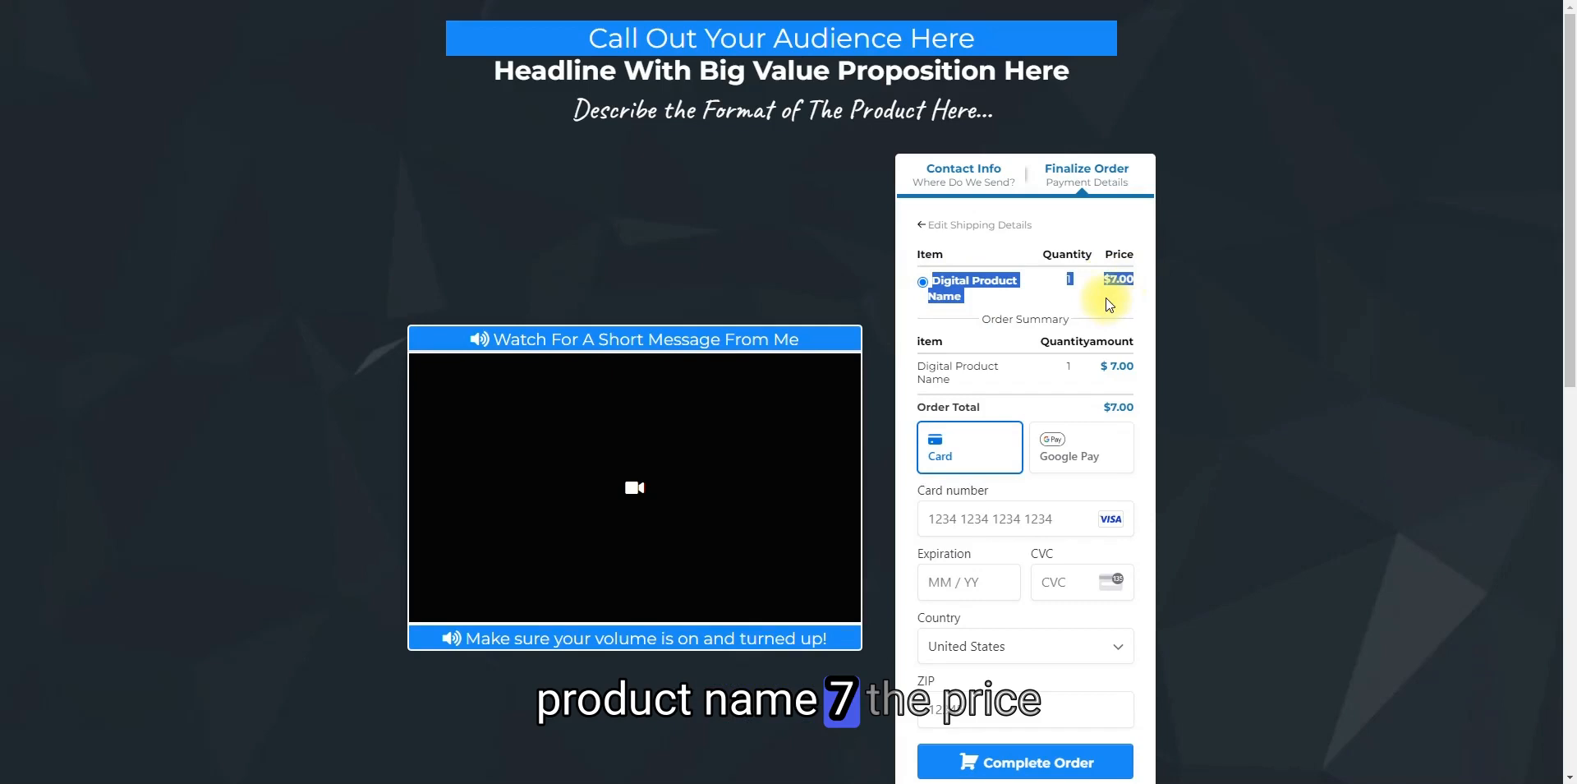